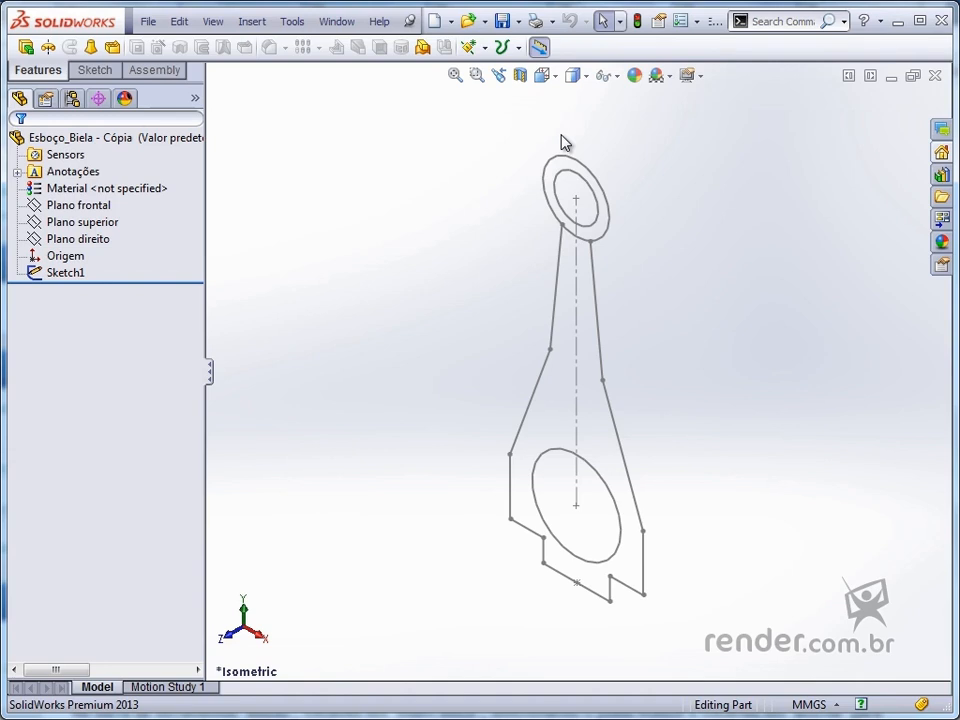
- Customize the CommandManager by adding a Blocks tab to it, and close the customization dialog
{"action": "right_click", "coordinate": [146, 73]}
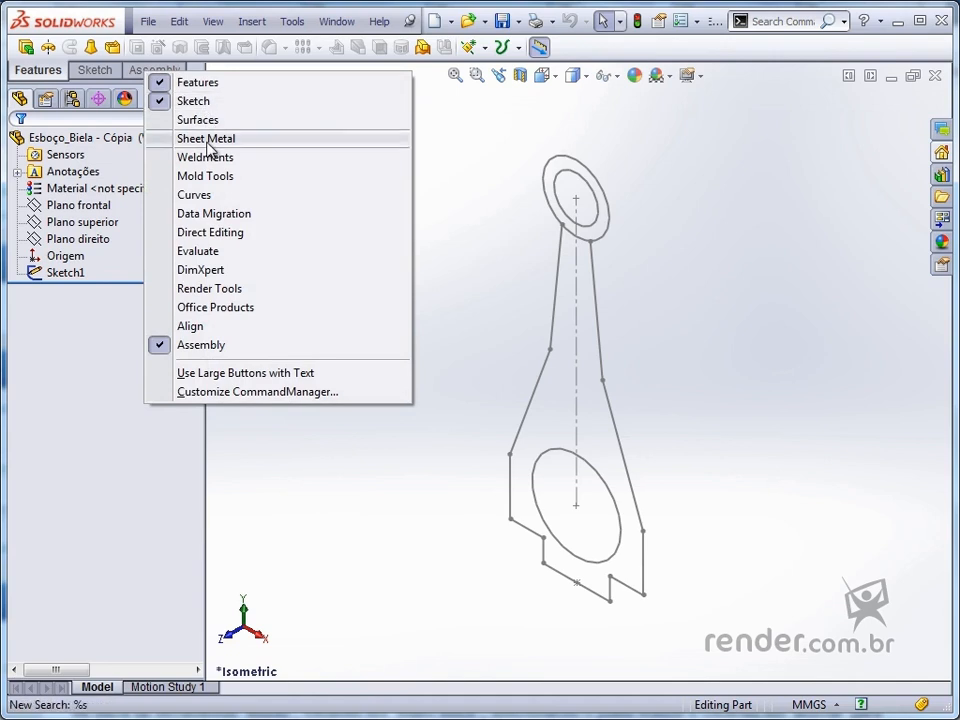
{"action": "left_click", "coordinate": [272, 392]}
{"action": "left_click_drag", "start_coordinate": [375, 238], "coordinate": [366, 145]}
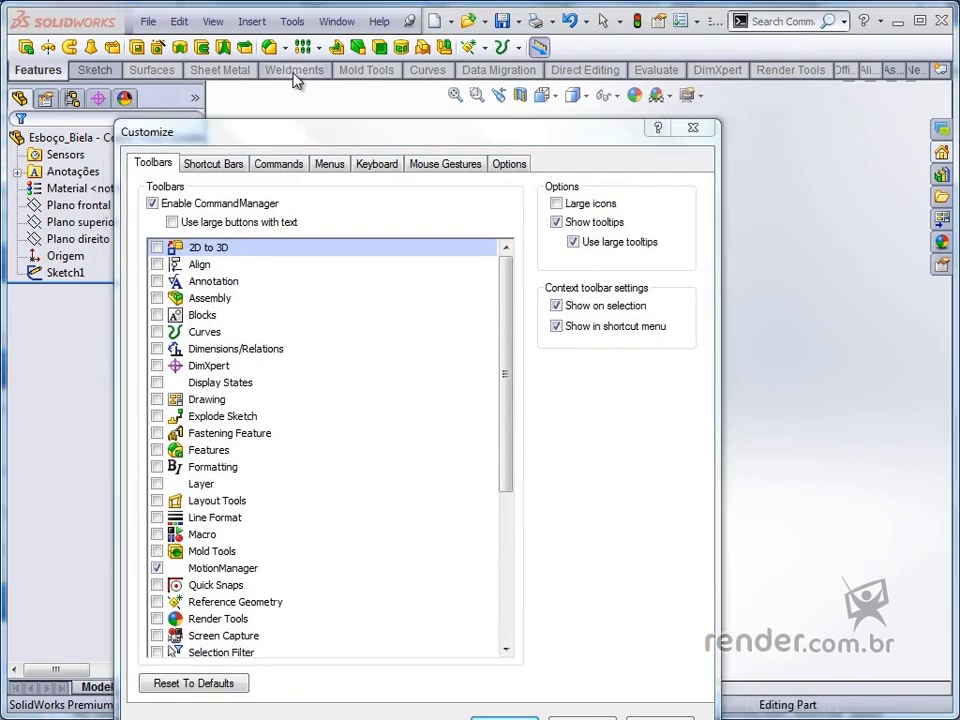
{"action": "right_click", "coordinate": [296, 79]}
{"action": "mouse_move", "coordinate": [455, 92]}
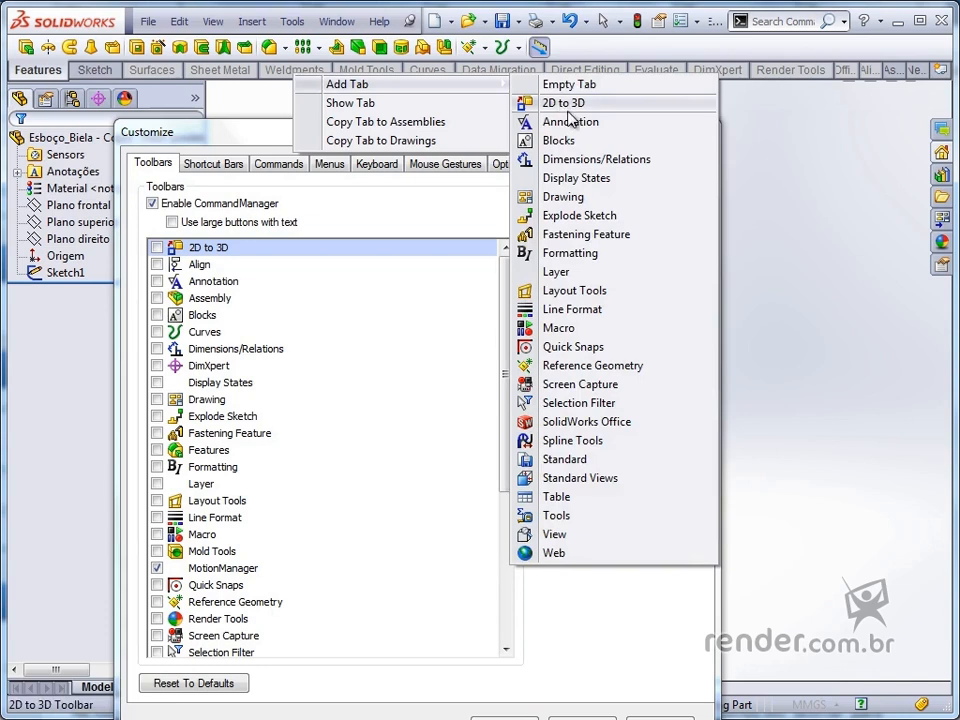
{"action": "left_click", "coordinate": [559, 141]}
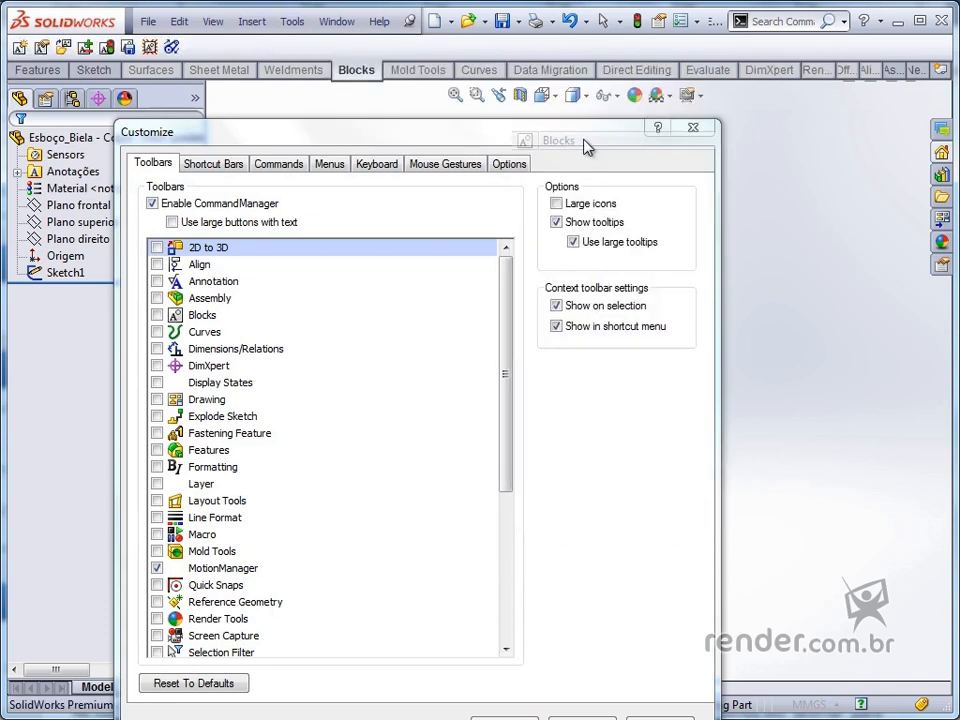
{"action": "left_click", "coordinate": [697, 128]}
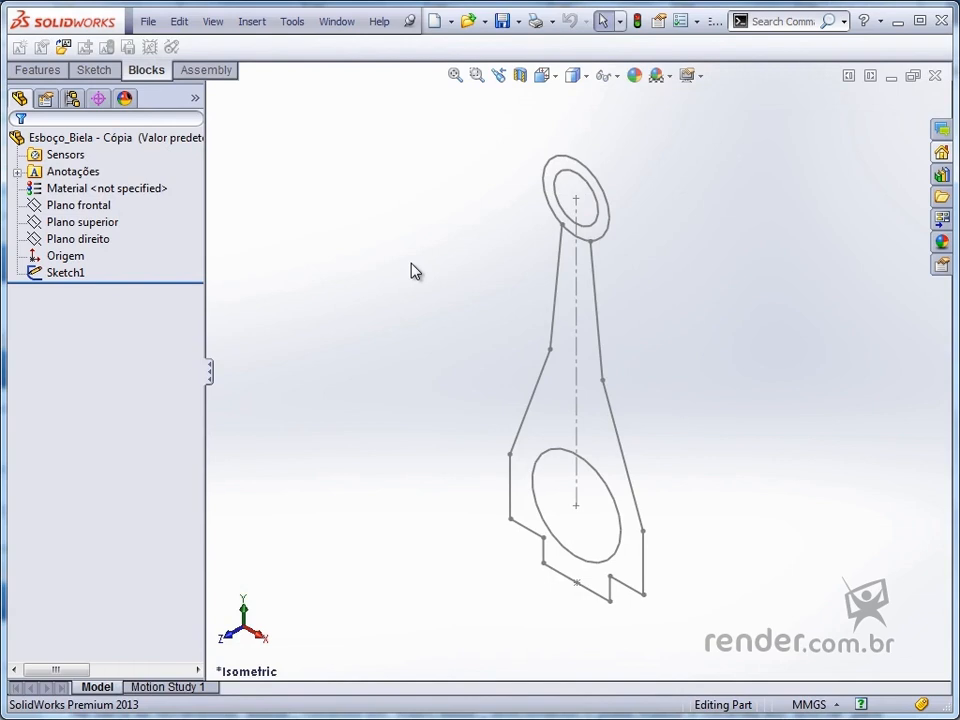
- Save the connecting rod sketch Sketch1 as a SolidWorks block file named Sketch1 in the A4 folder
{"action": "left_click", "coordinate": [70, 273]}
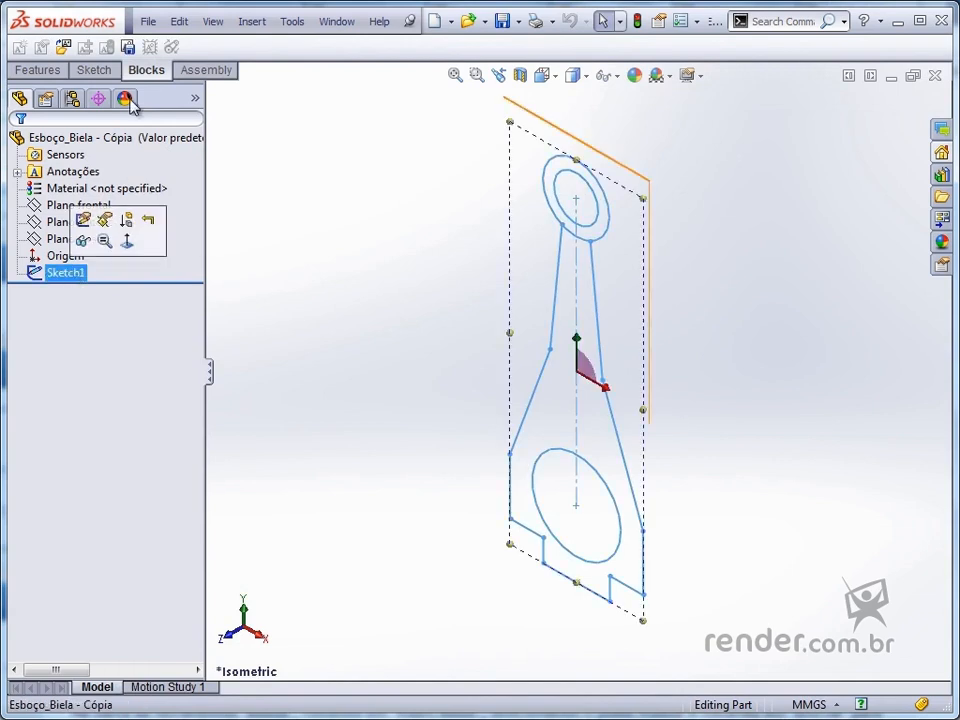
{"action": "left_click", "coordinate": [129, 47]}
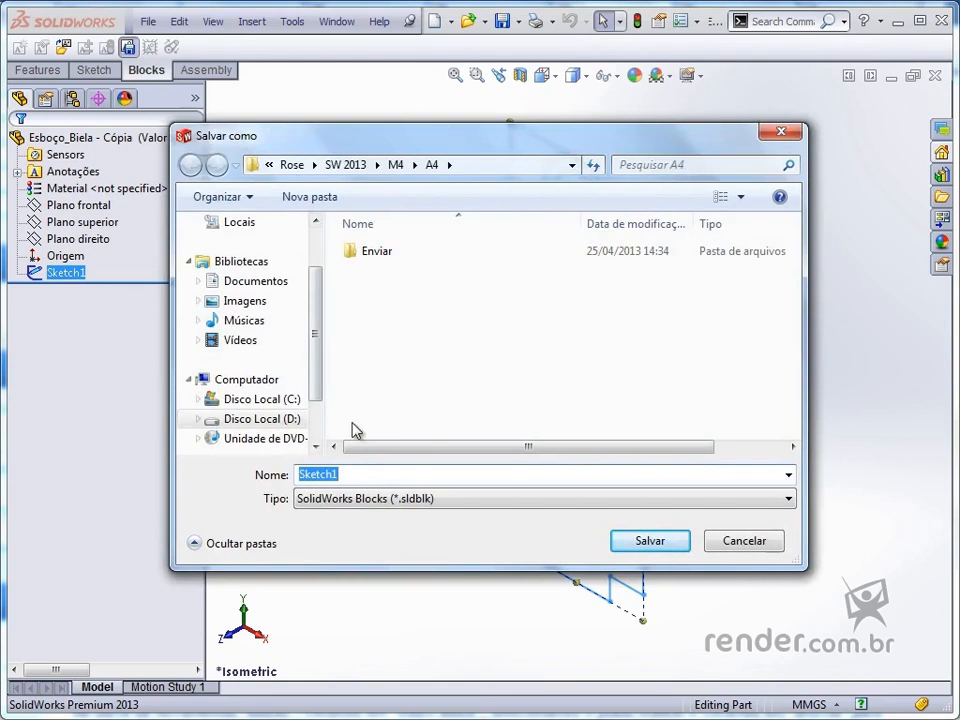
{"action": "left_click", "coordinate": [645, 540]}
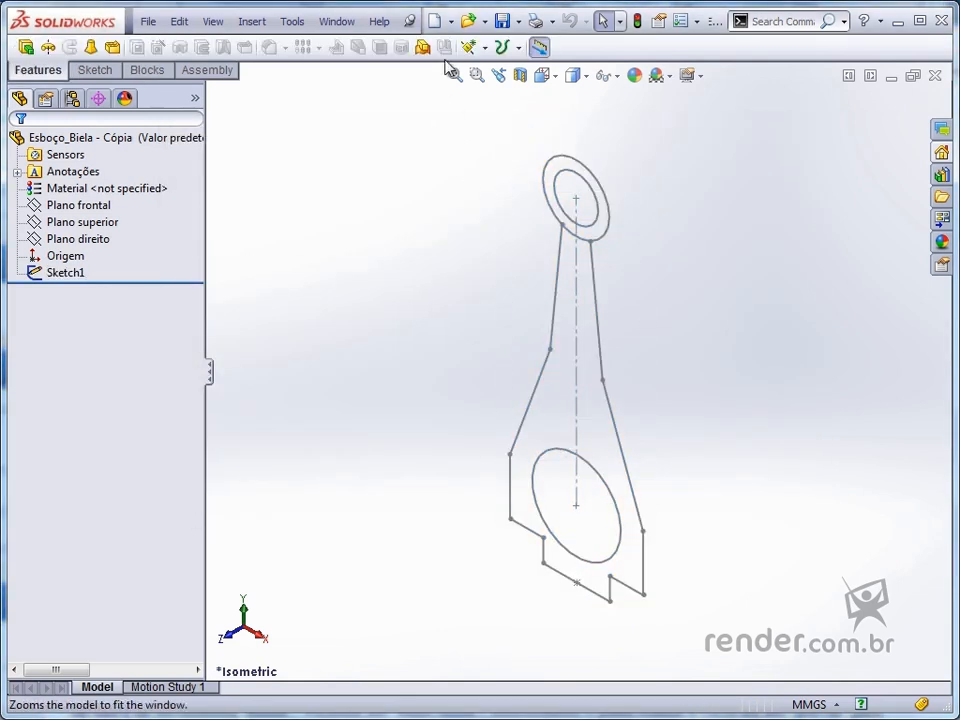
- Create a new part document and start inserting a block on the Front plane
{"action": "left_click", "coordinate": [433, 21]}
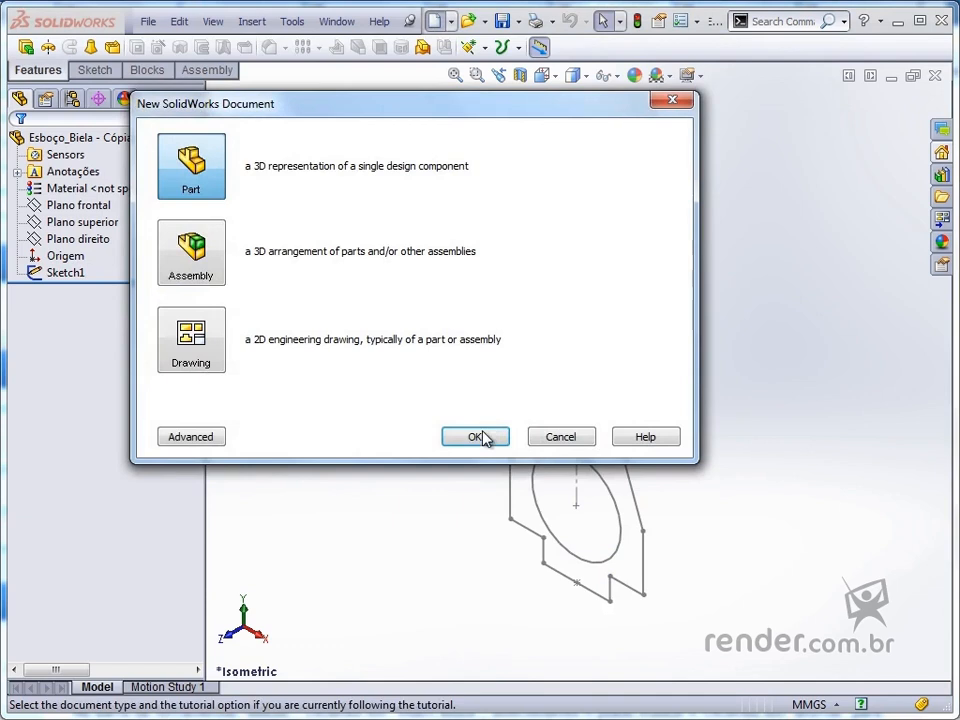
{"action": "left_click", "coordinate": [478, 437]}
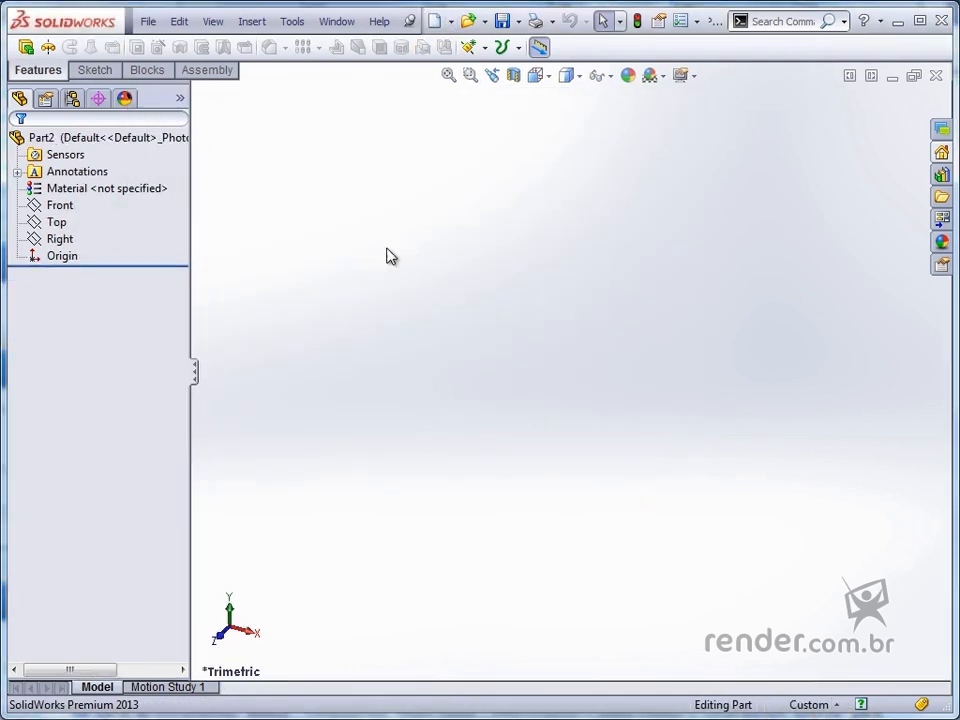
{"action": "left_click", "coordinate": [147, 70]}
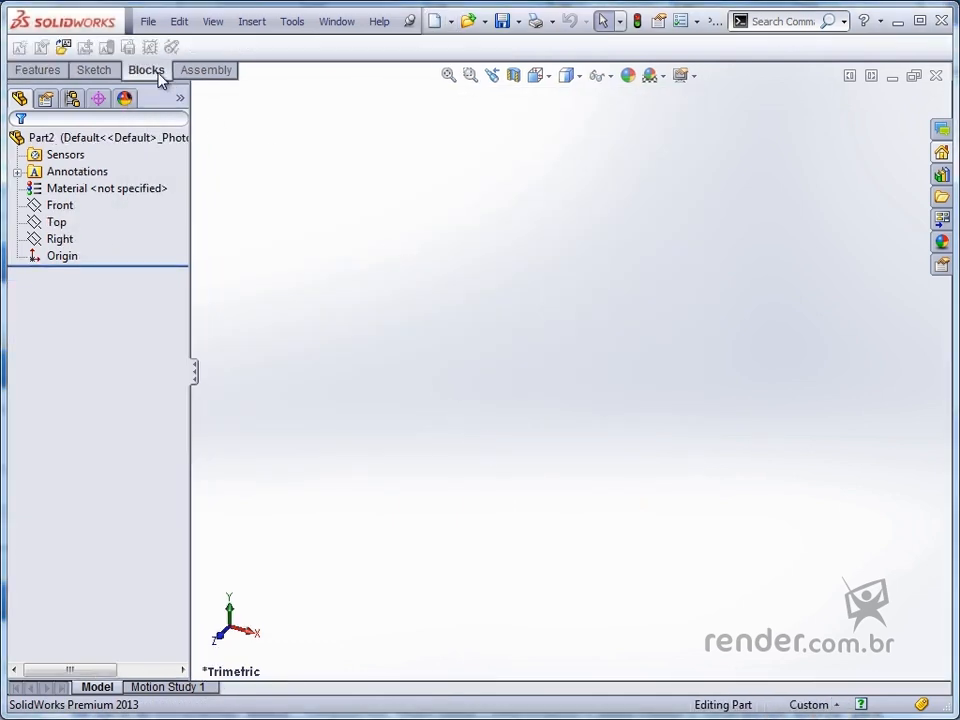
{"action": "left_click", "coordinate": [63, 46]}
{"action": "left_click", "coordinate": [503, 207]}
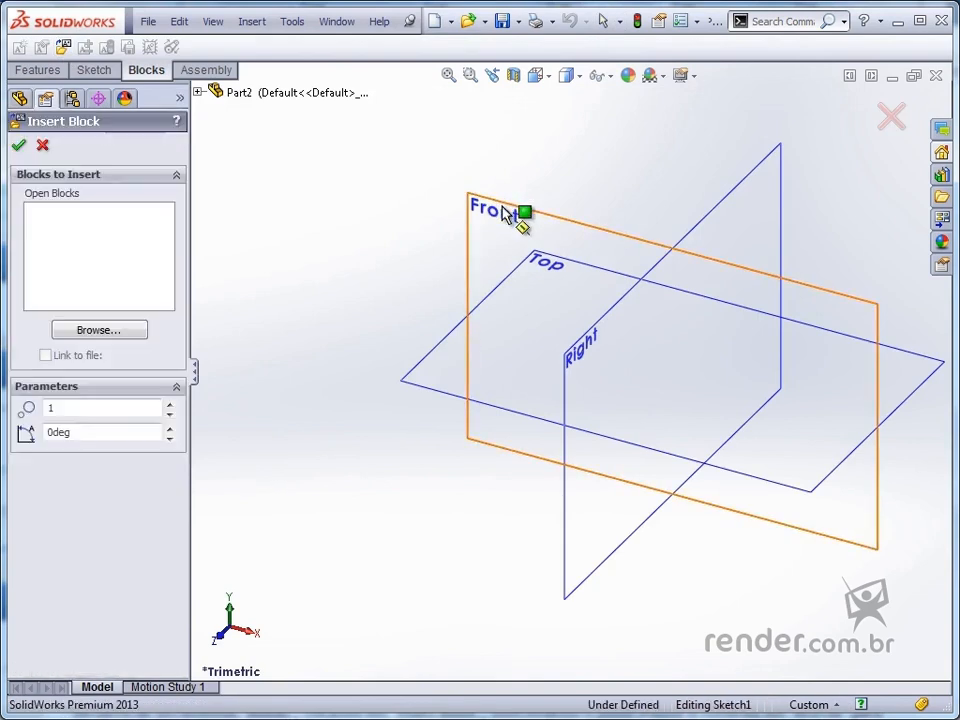
- Load the block file Sketch1.SLDBLK from the M4 > A4 folder for insertion
{"action": "left_click", "coordinate": [99, 330]}
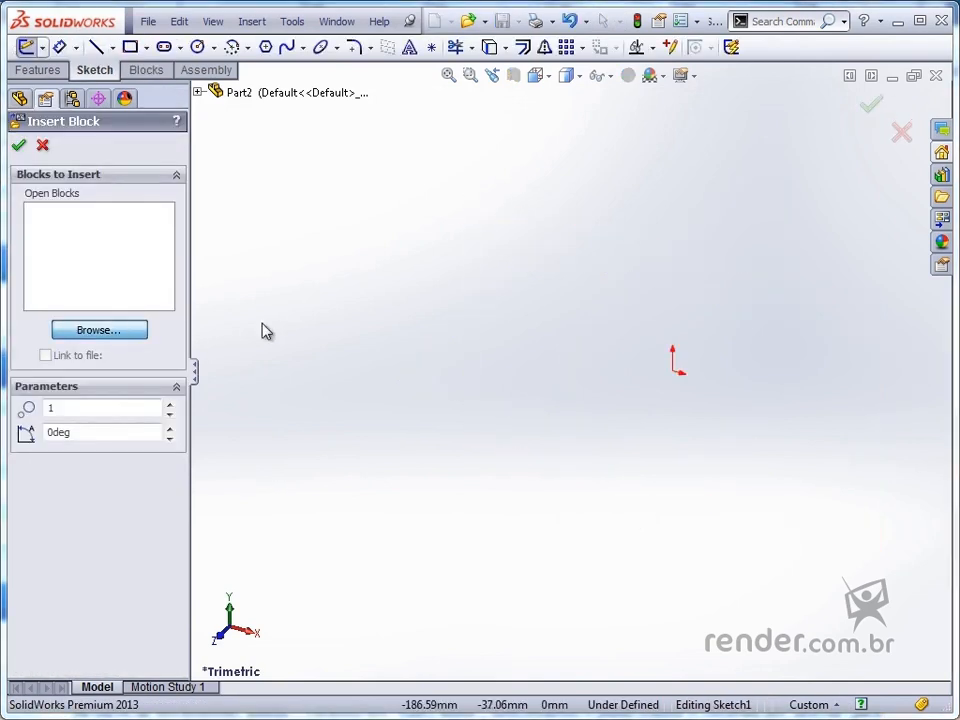
{"action": "double_click", "coordinate": [401, 300]}
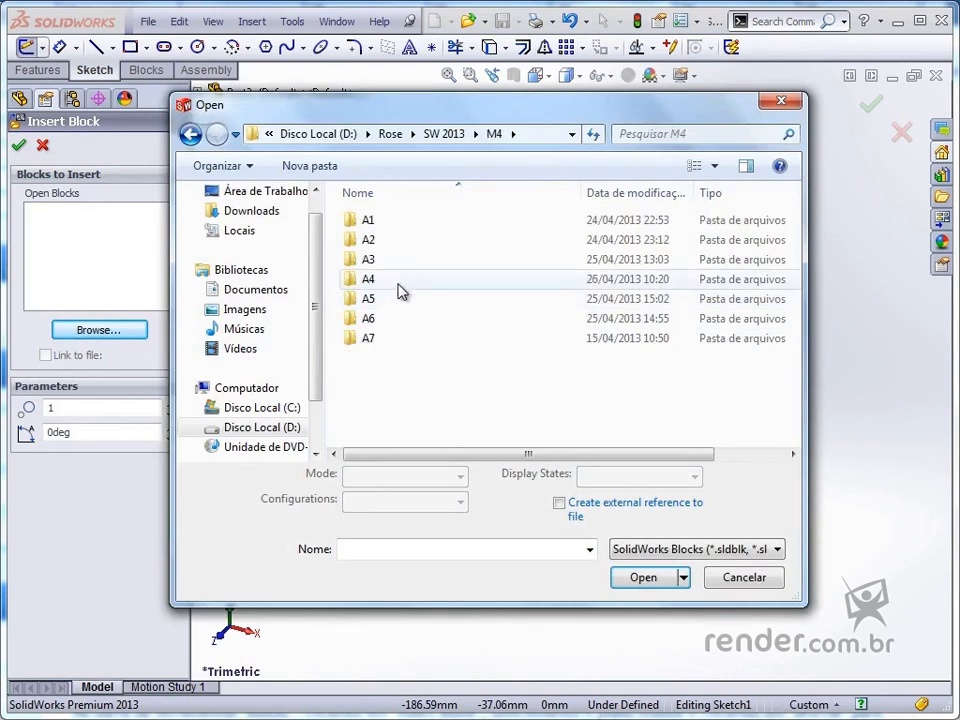
{"action": "double_click", "coordinate": [395, 279]}
{"action": "left_click", "coordinate": [398, 240]}
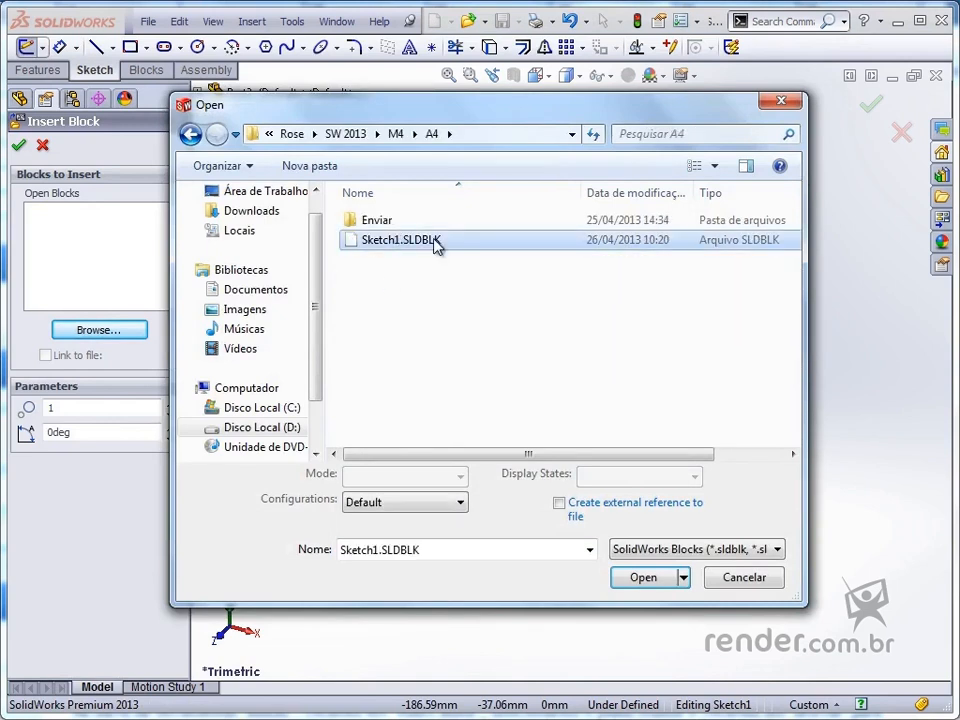
{"action": "left_click", "coordinate": [638, 579]}
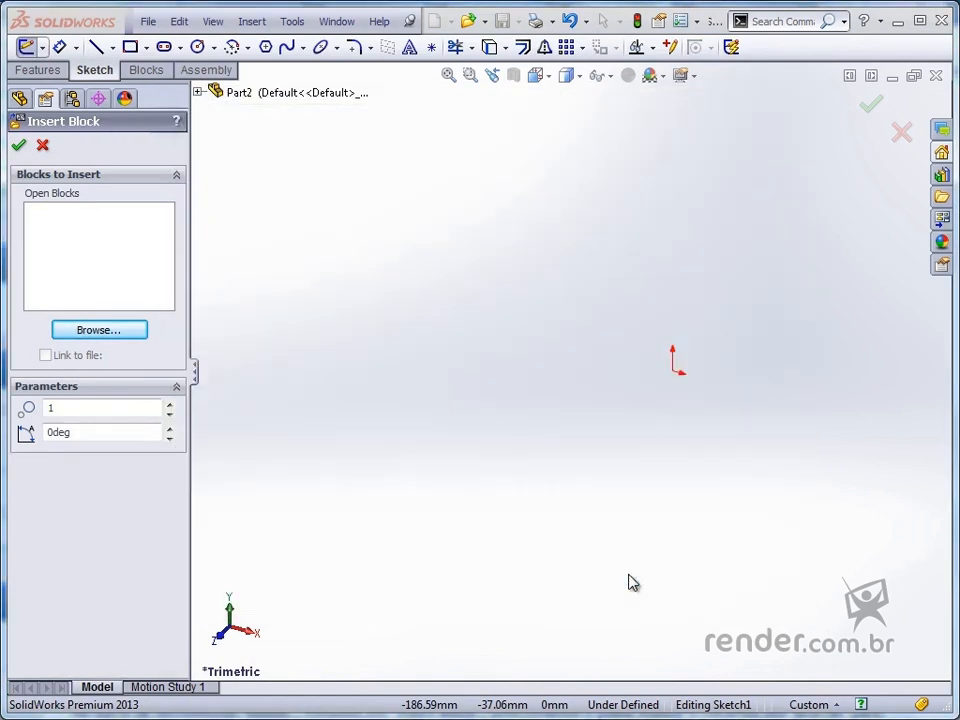
- Place one connecting rod block at the origin and a second one beside it on its left, and finish the insertion
{"action": "left_click", "coordinate": [673, 372]}
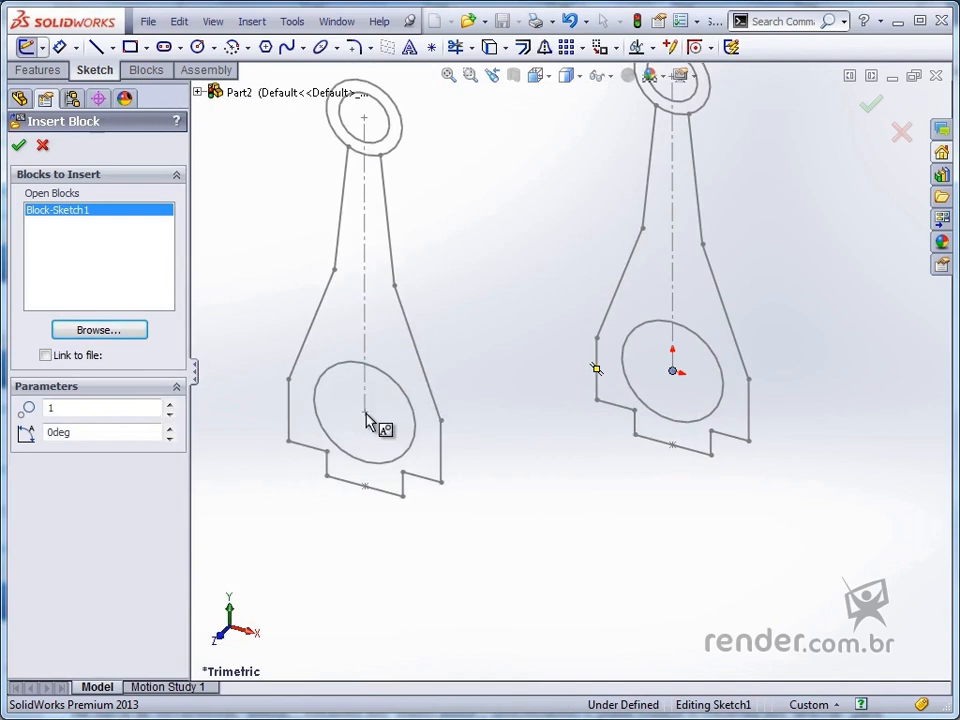
{"action": "left_click", "coordinate": [366, 418]}
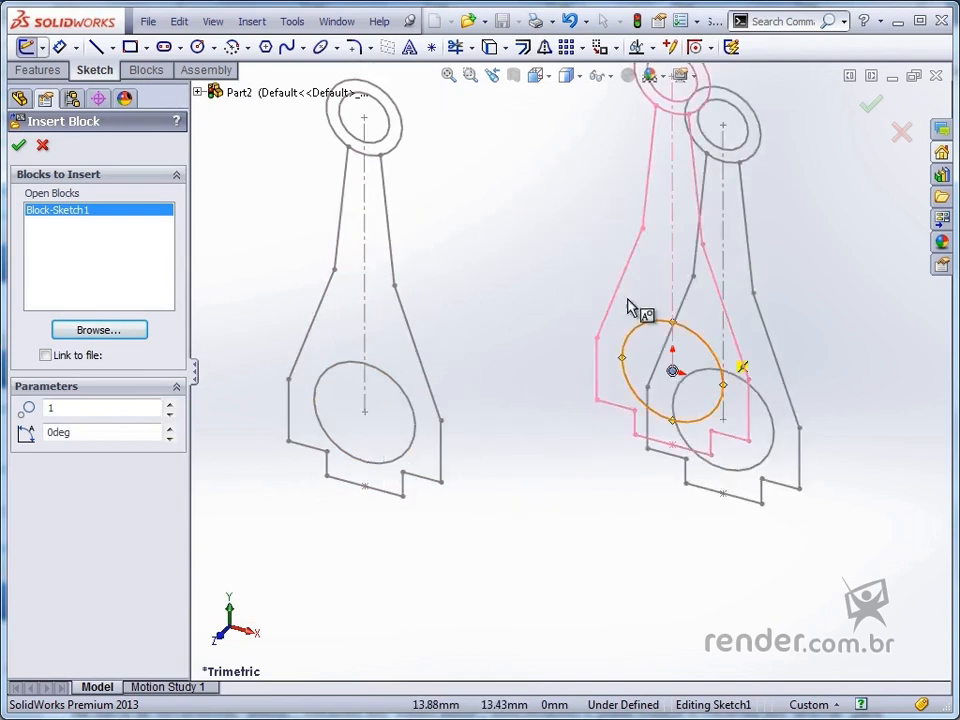
{"action": "left_click", "coordinate": [18, 146]}
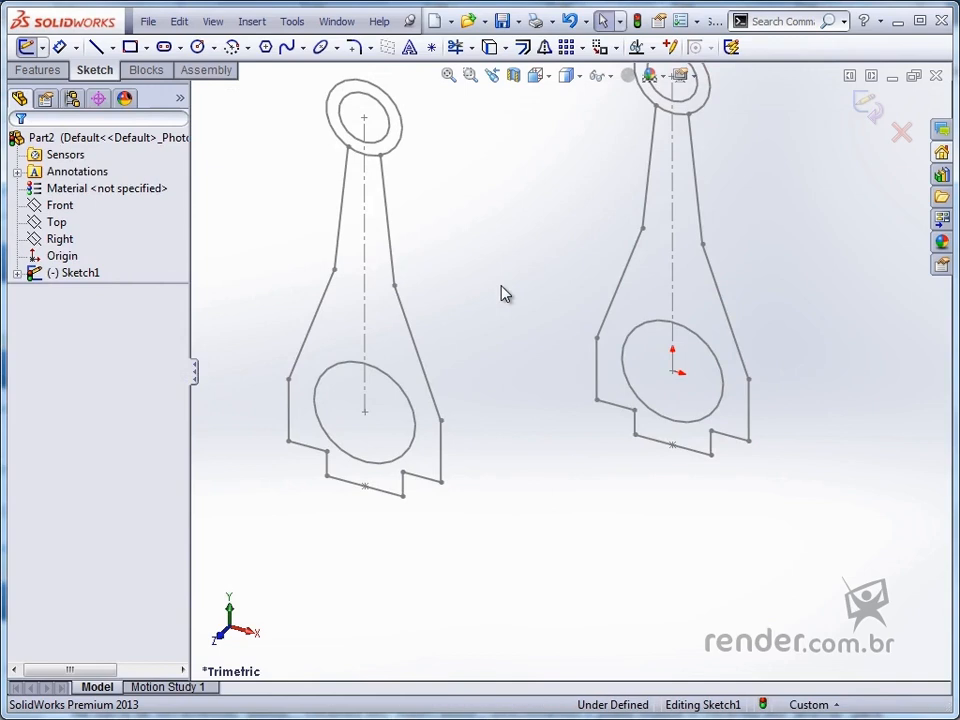
{"action": "scroll", "coordinate": [505, 293], "scroll_direction": "up", "scroll_amount": 2}
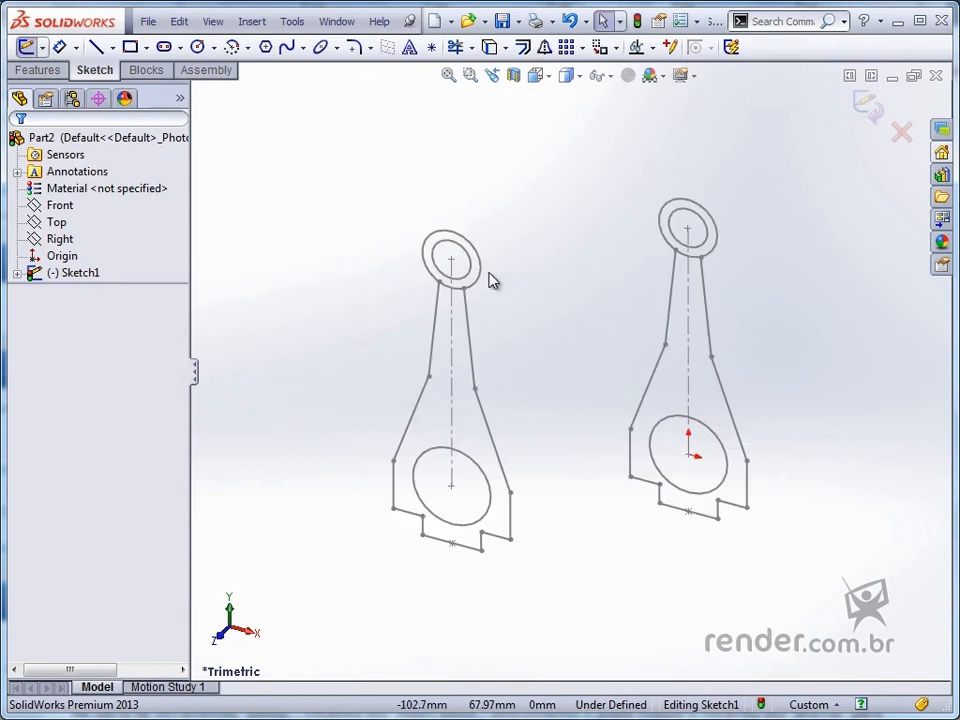
- Create another new part document and start a sketch text on the Front plane
{"action": "left_click", "coordinate": [437, 22]}
{"action": "left_click", "coordinate": [486, 434]}
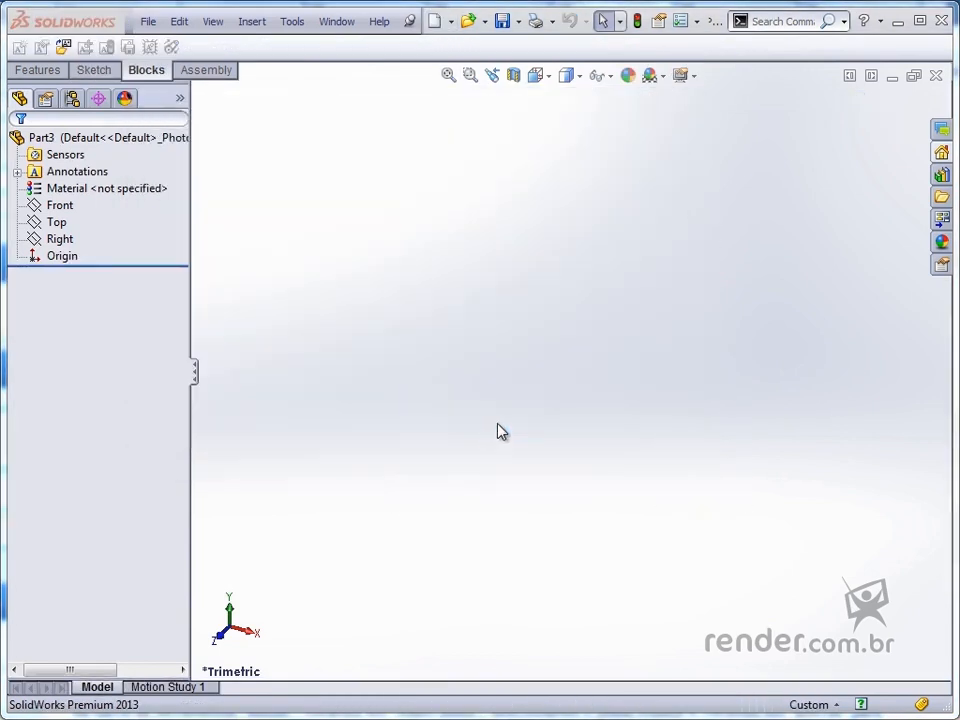
{"action": "left_click", "coordinate": [100, 71]}
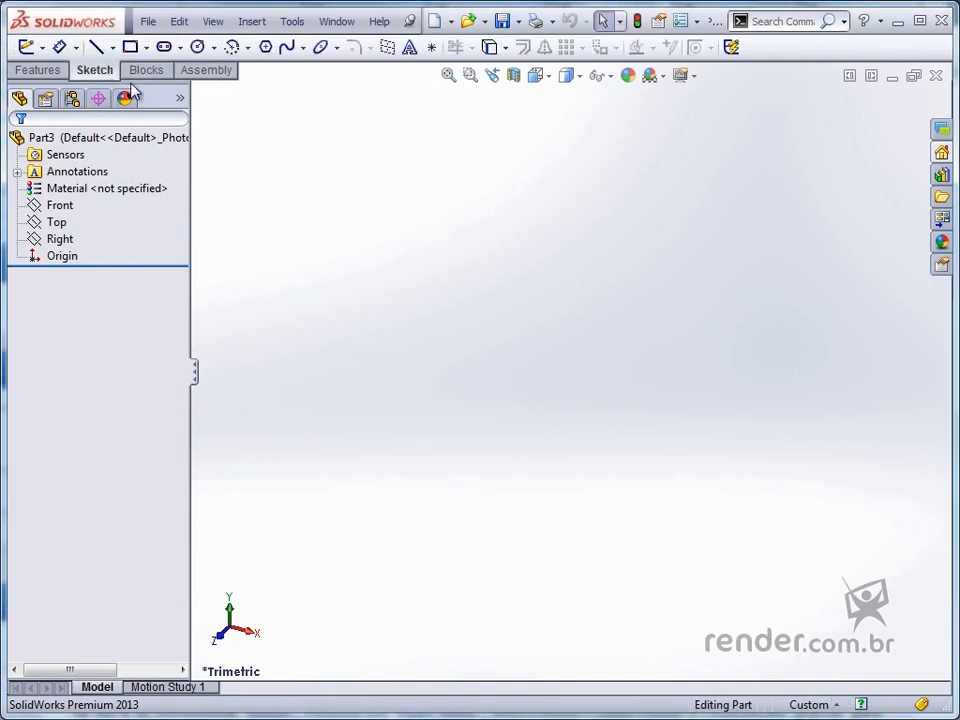
{"action": "left_click", "coordinate": [412, 49]}
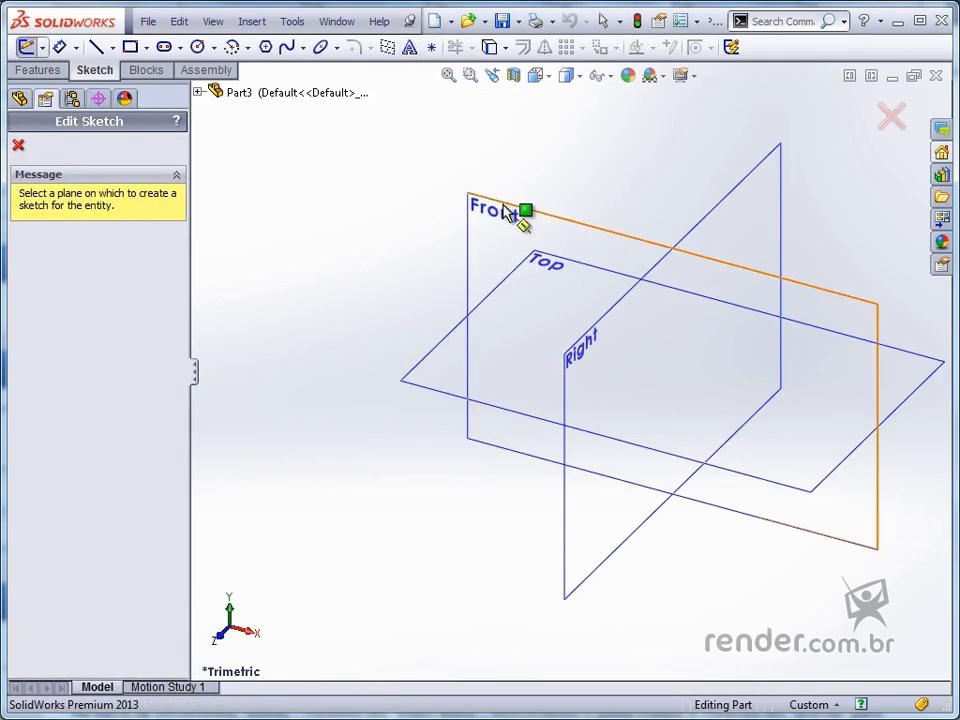
{"action": "left_click", "coordinate": [504, 208]}
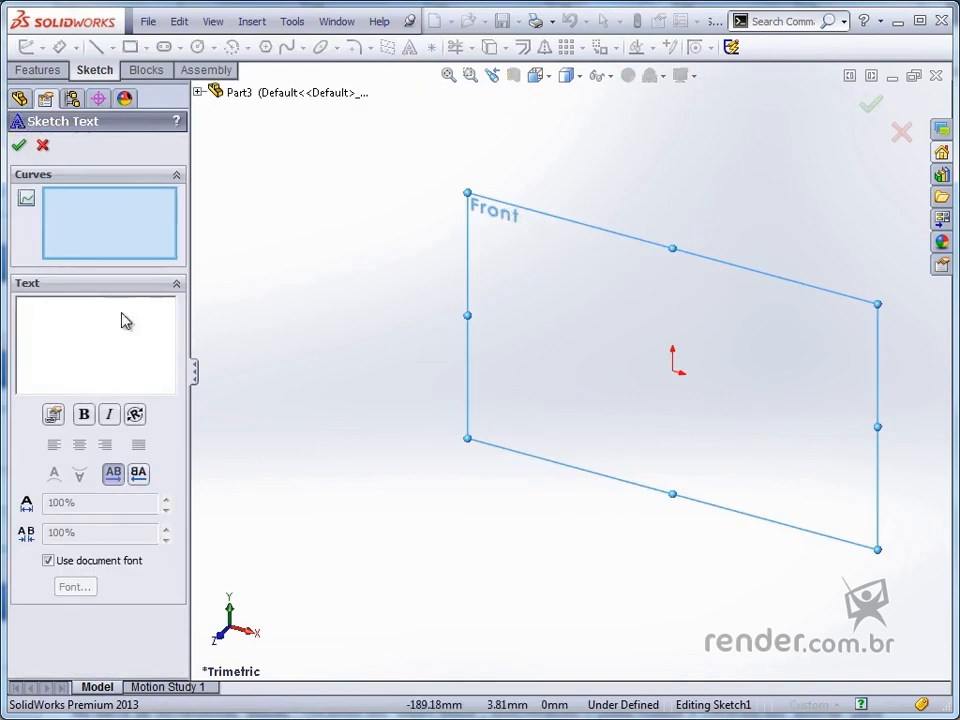
- Enter RENDER as the sketch text at the origin and accept it
{"action": "left_click", "coordinate": [85, 328]}
{"action": "type", "text": "RENDER"}
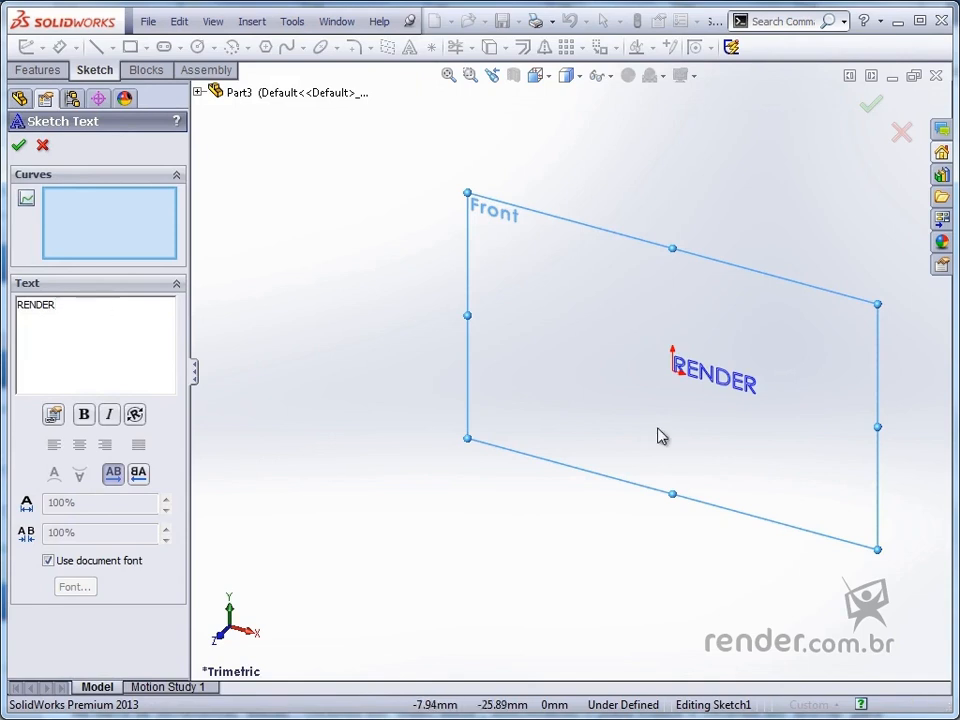
{"action": "scroll", "coordinate": [767, 405], "scroll_direction": "down", "scroll_amount": 3}
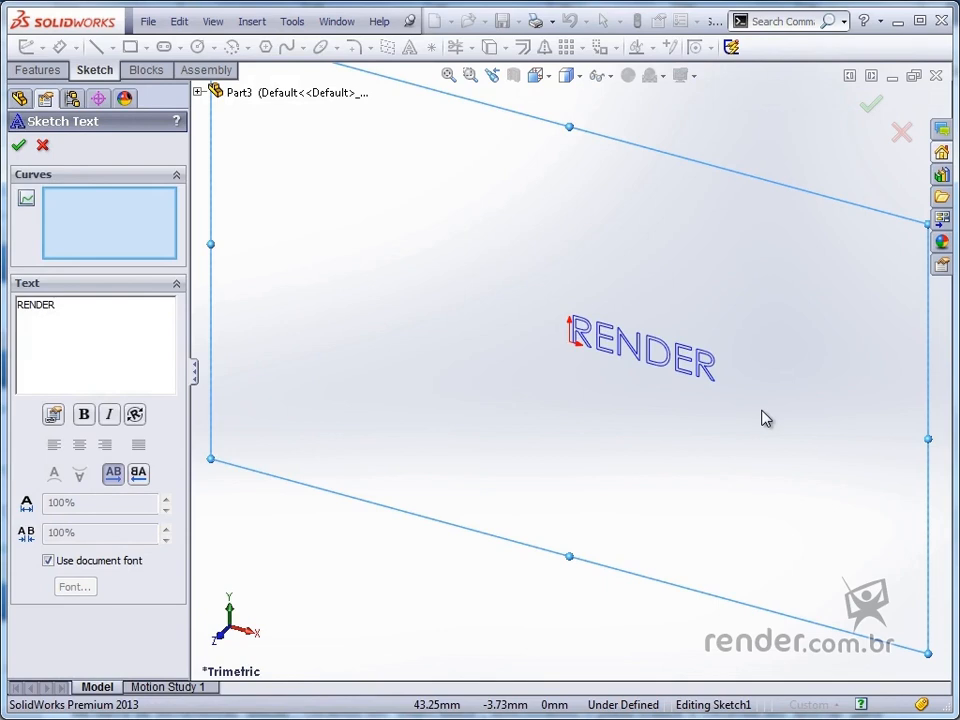
{"action": "left_click", "coordinate": [870, 105]}
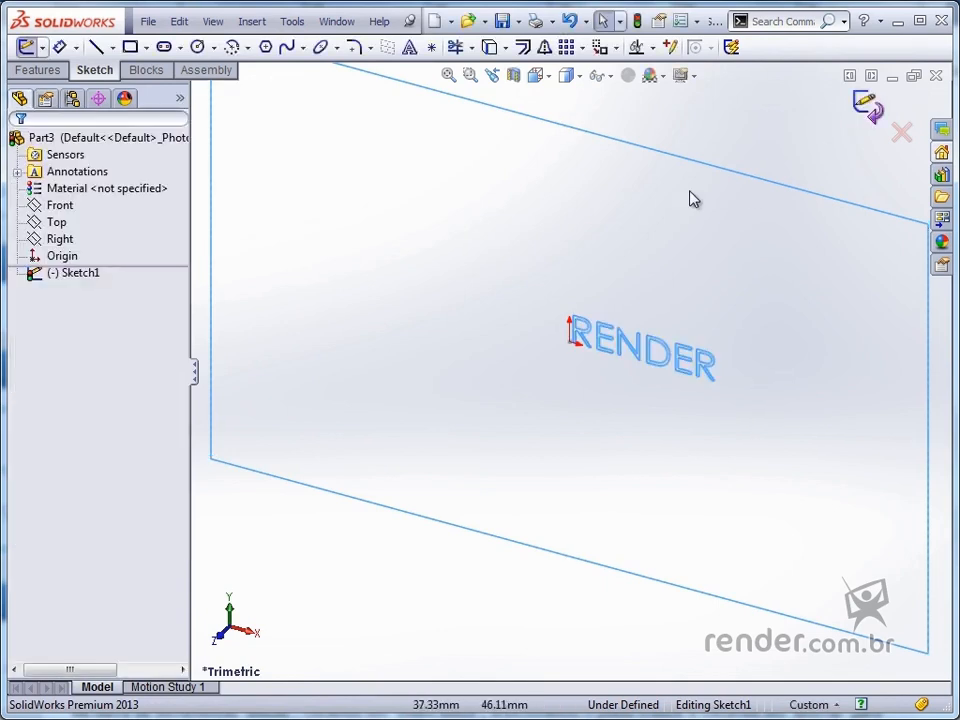
- Save the RENDER text sketch as a SolidWorks block file named Sketch2 in the A4 folder
{"action": "left_click", "coordinate": [292, 25]}
{"action": "mouse_move", "coordinate": [380, 375]}
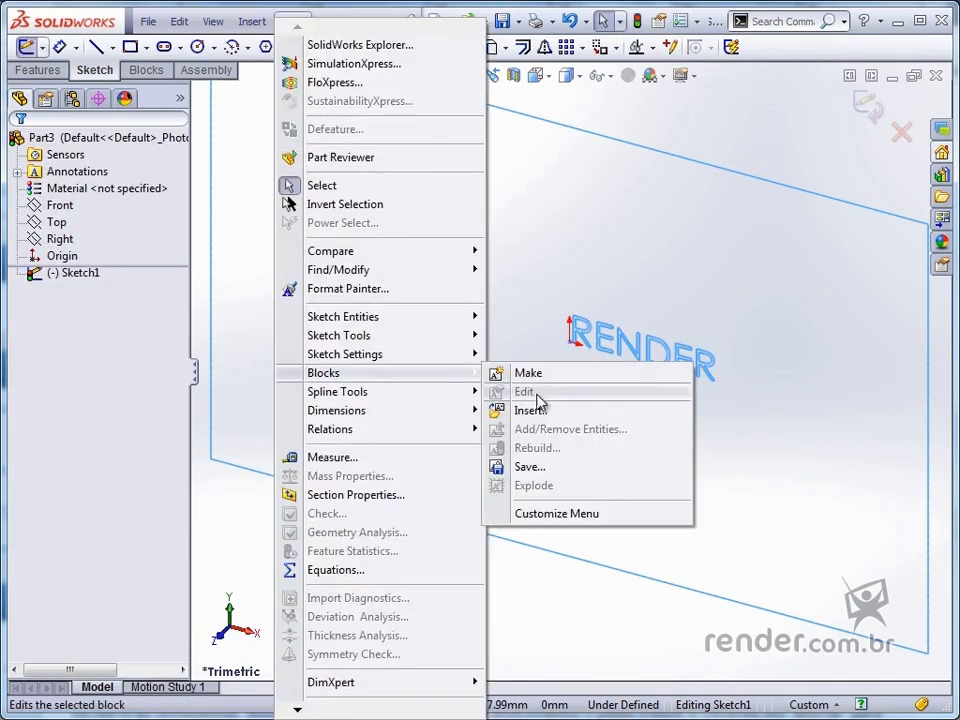
{"action": "left_click", "coordinate": [535, 469]}
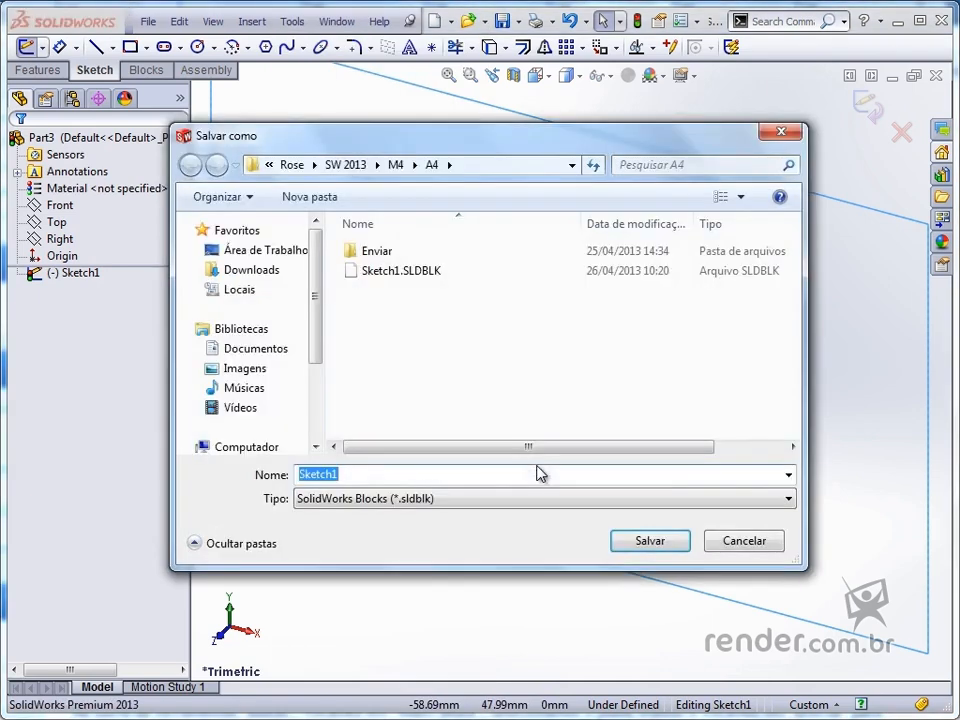
{"action": "left_click", "coordinate": [397, 475]}
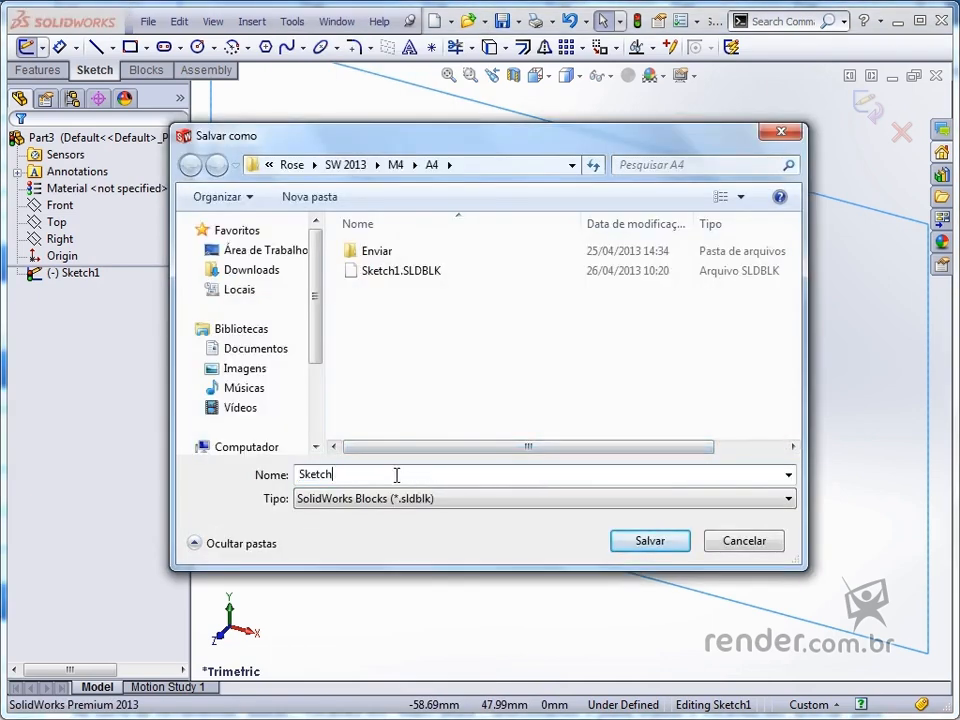
{"action": "left_click", "coordinate": [660, 545]}
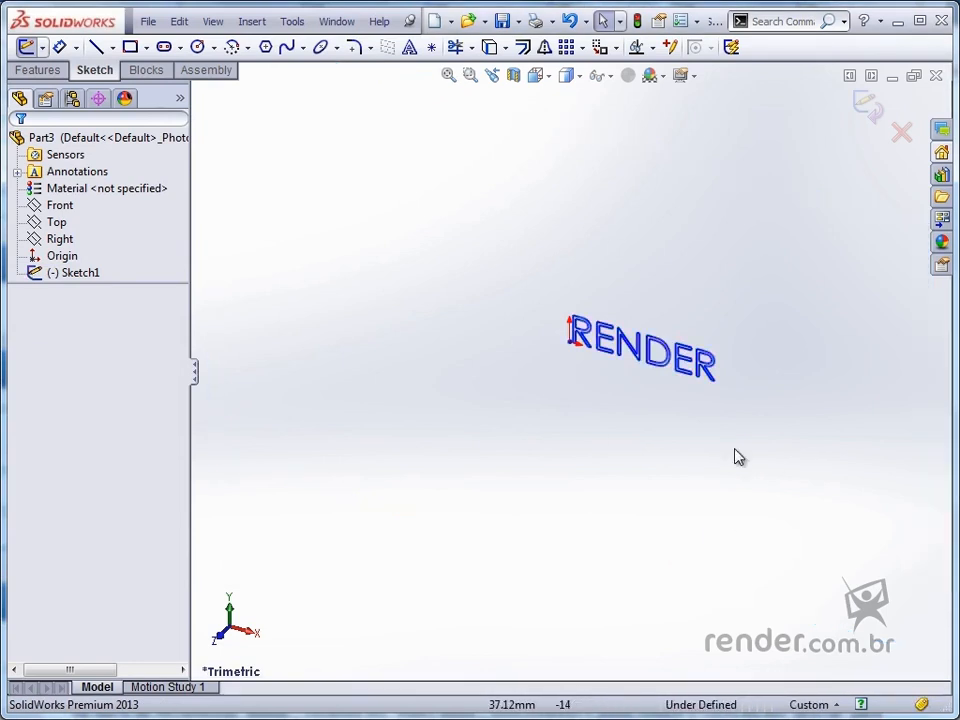
- Insert one copy of the Sketch2.SLDBLK block from the M4/A4 folder to the lower left of the original RENDER text and finish the insertion
{"action": "left_click", "coordinate": [146, 70]}
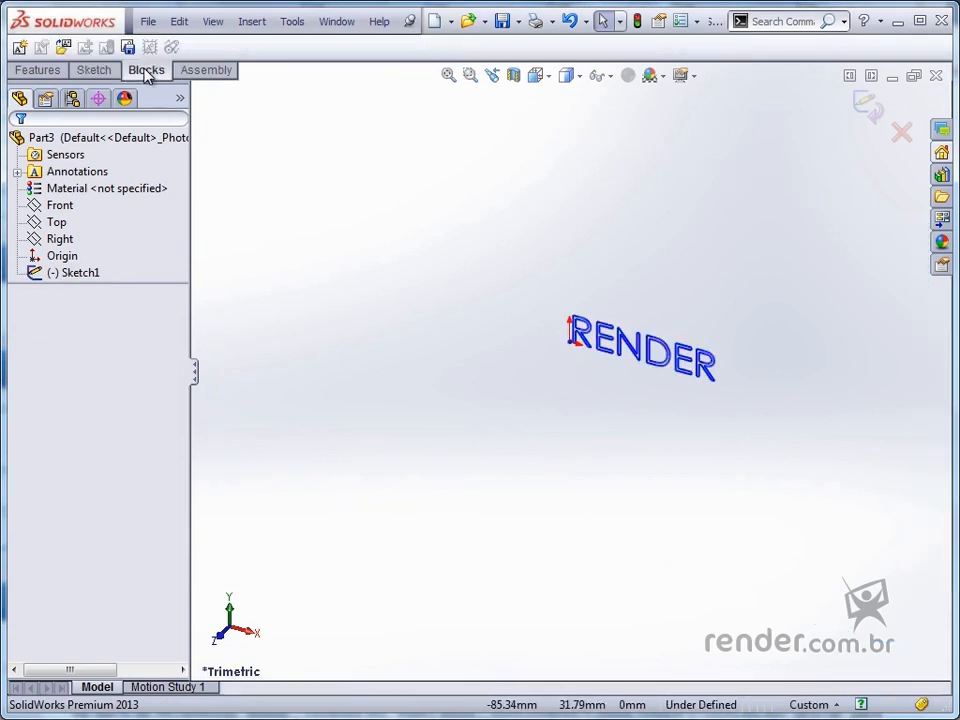
{"action": "left_click", "coordinate": [63, 46]}
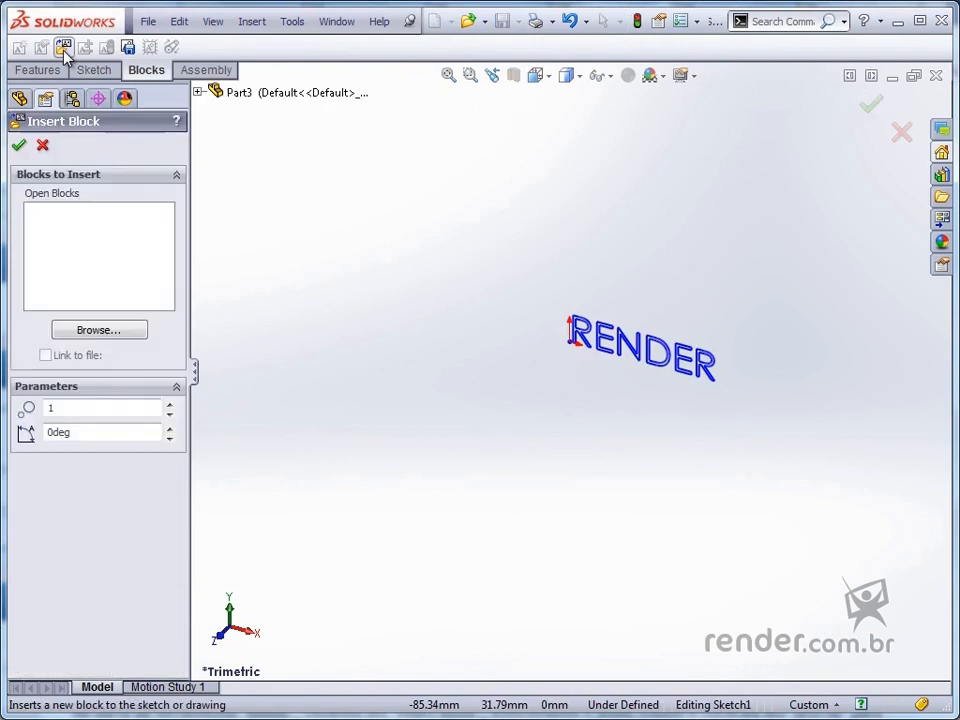
{"action": "left_click", "coordinate": [117, 330]}
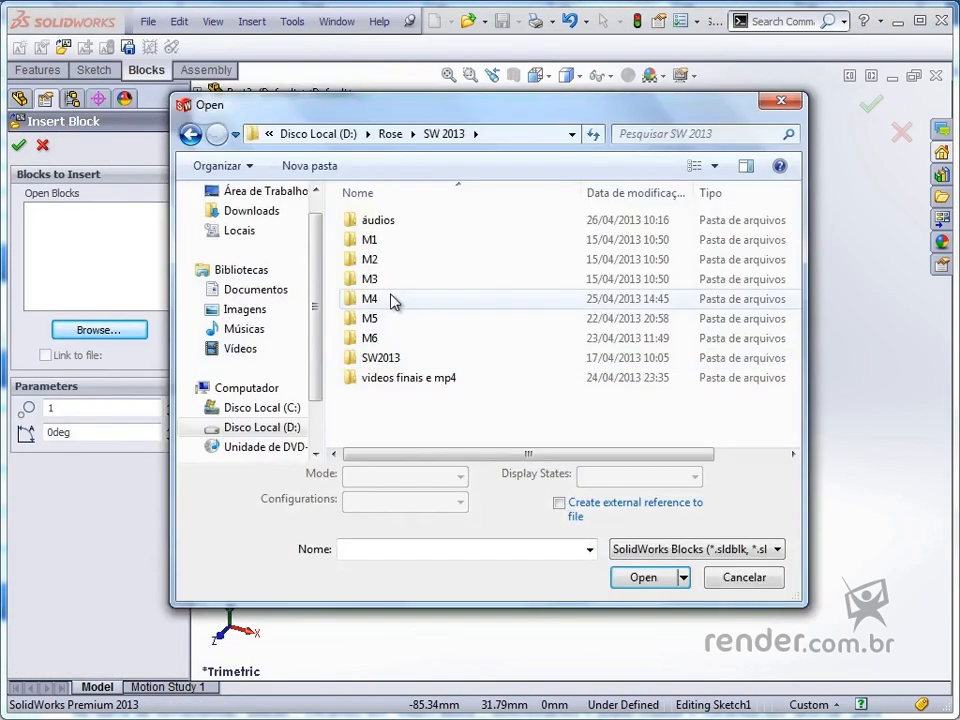
{"action": "double_click", "coordinate": [392, 300]}
{"action": "double_click", "coordinate": [388, 280]}
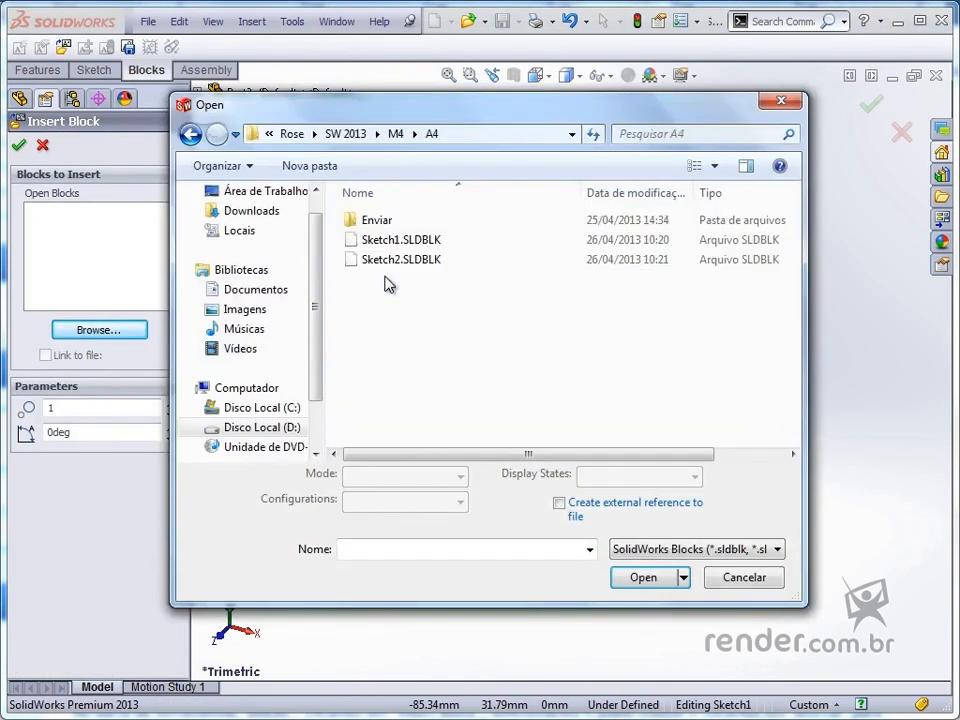
{"action": "left_click", "coordinate": [399, 260]}
{"action": "left_click", "coordinate": [638, 578]}
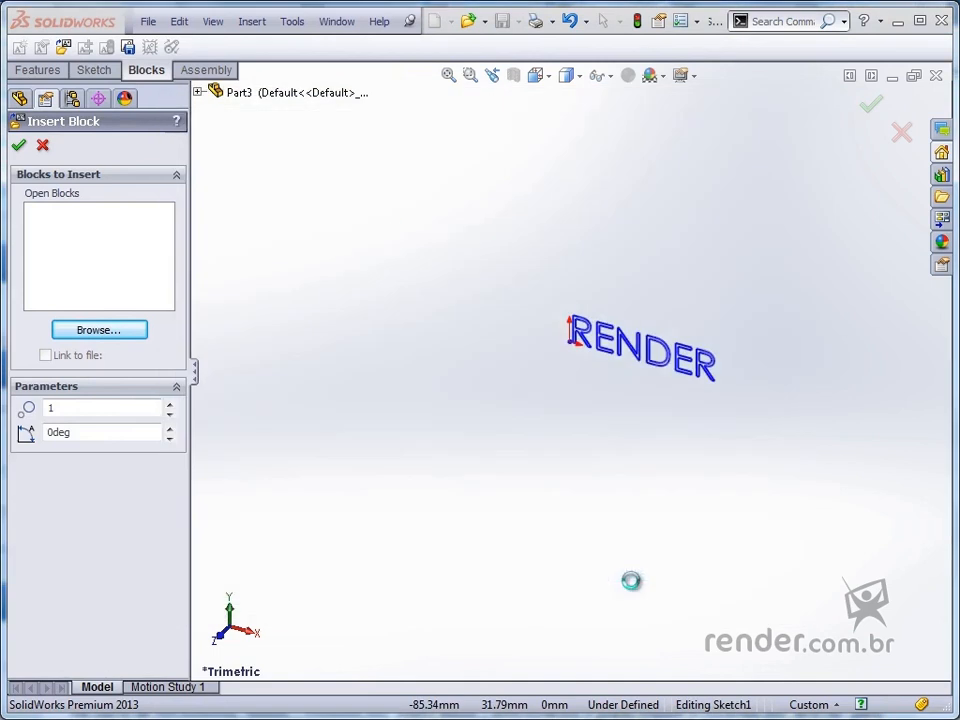
{"action": "left_click", "coordinate": [401, 389]}
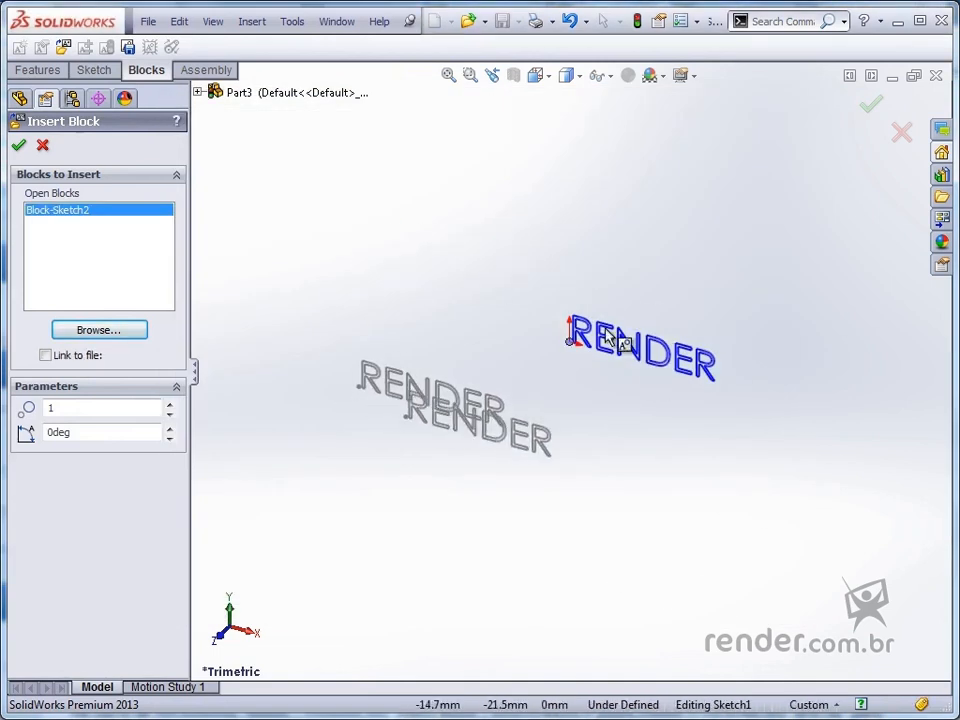
{"action": "left_click", "coordinate": [19, 145]}
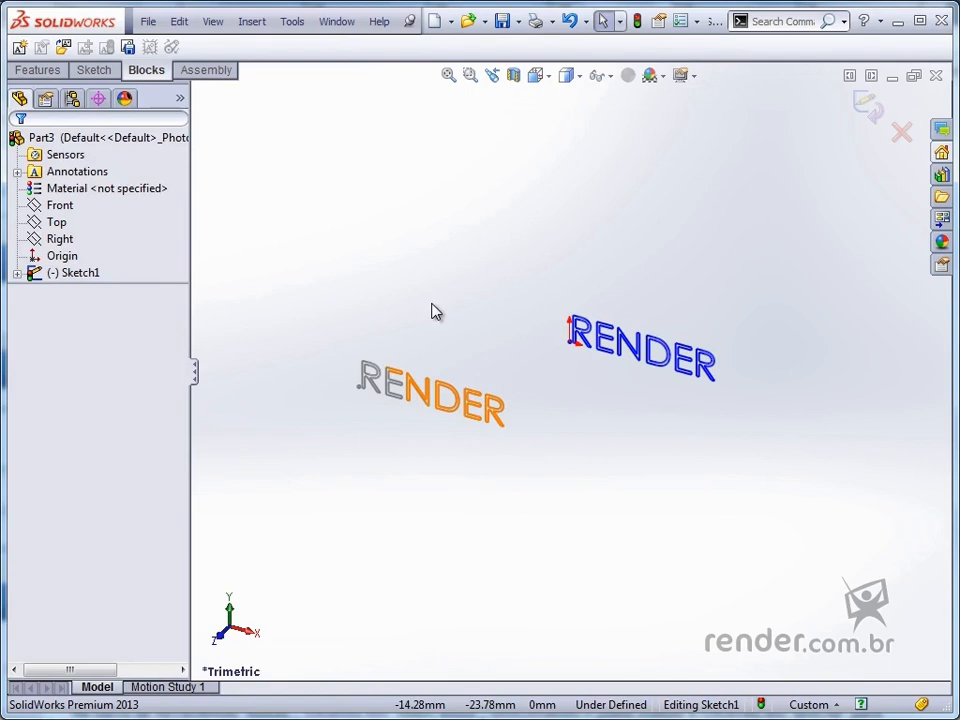
- Pin the Design Library open and add the inserted Block-Sketch2-1 block to its top-level folder with the file name Render Block
{"action": "left_click", "coordinate": [940, 176]}
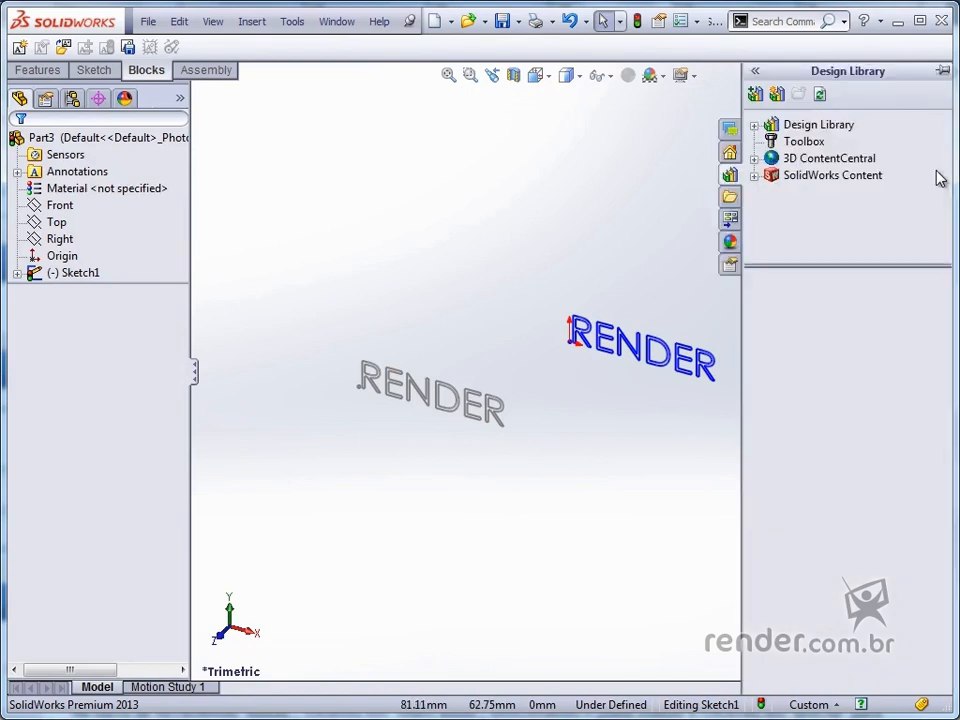
{"action": "left_click", "coordinate": [943, 71]}
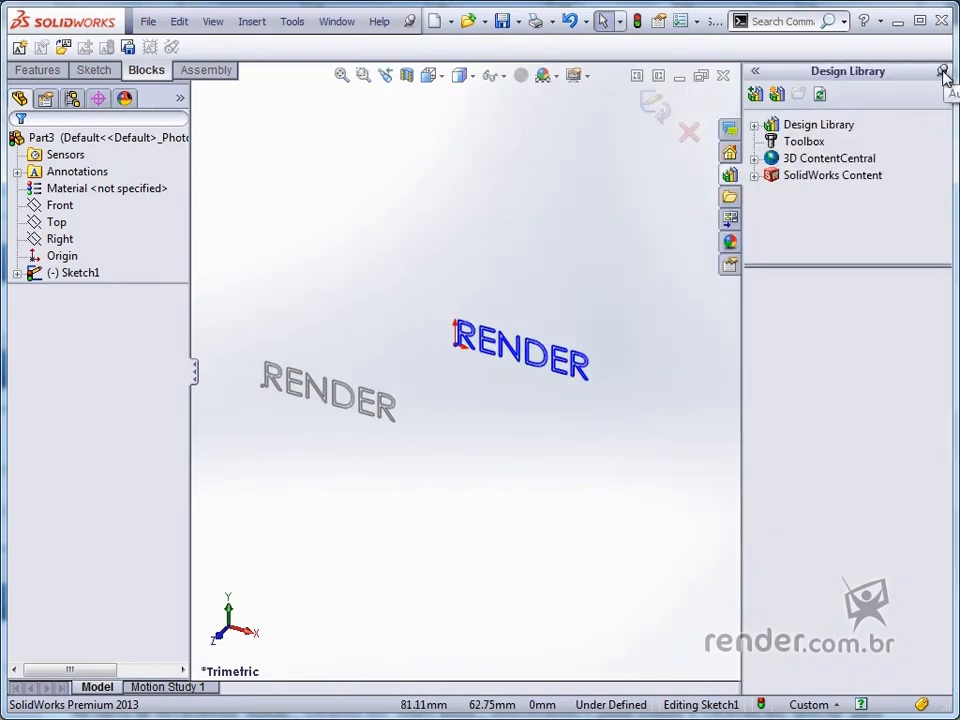
{"action": "left_click", "coordinate": [17, 274]}
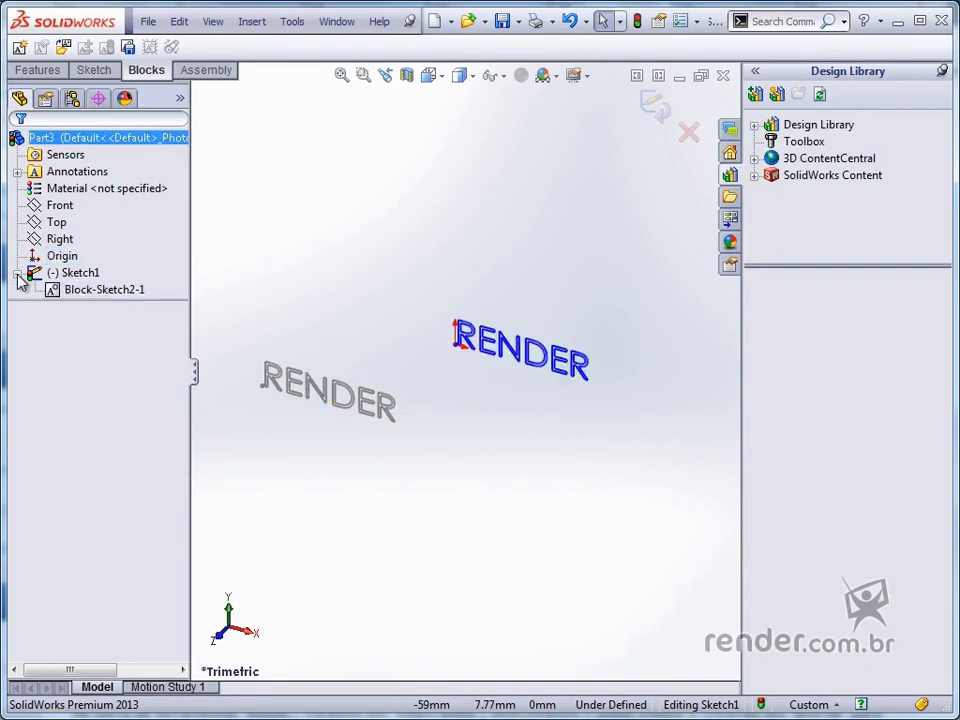
{"action": "left_click", "coordinate": [94, 290]}
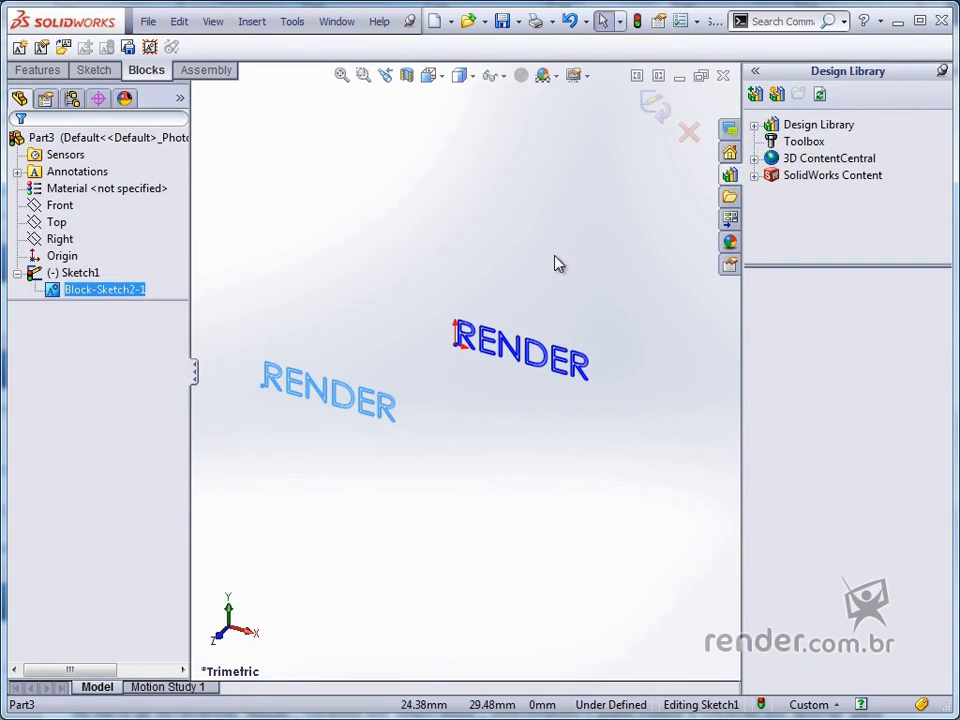
{"action": "left_click", "coordinate": [756, 96]}
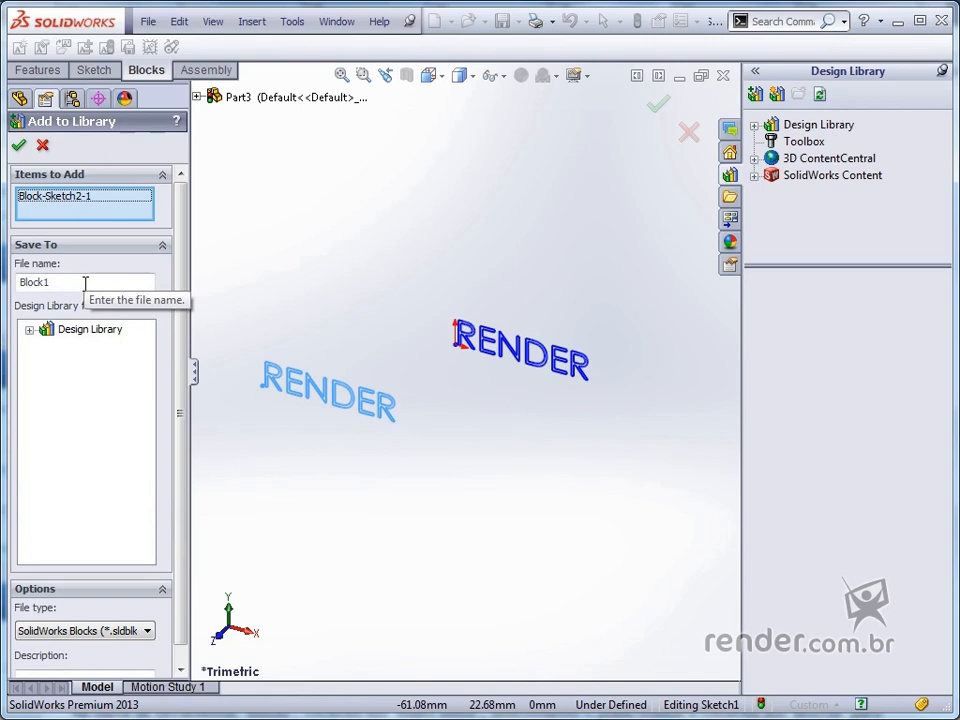
{"action": "left_click_drag", "start_coordinate": [85, 282], "coordinate": [14, 287]}
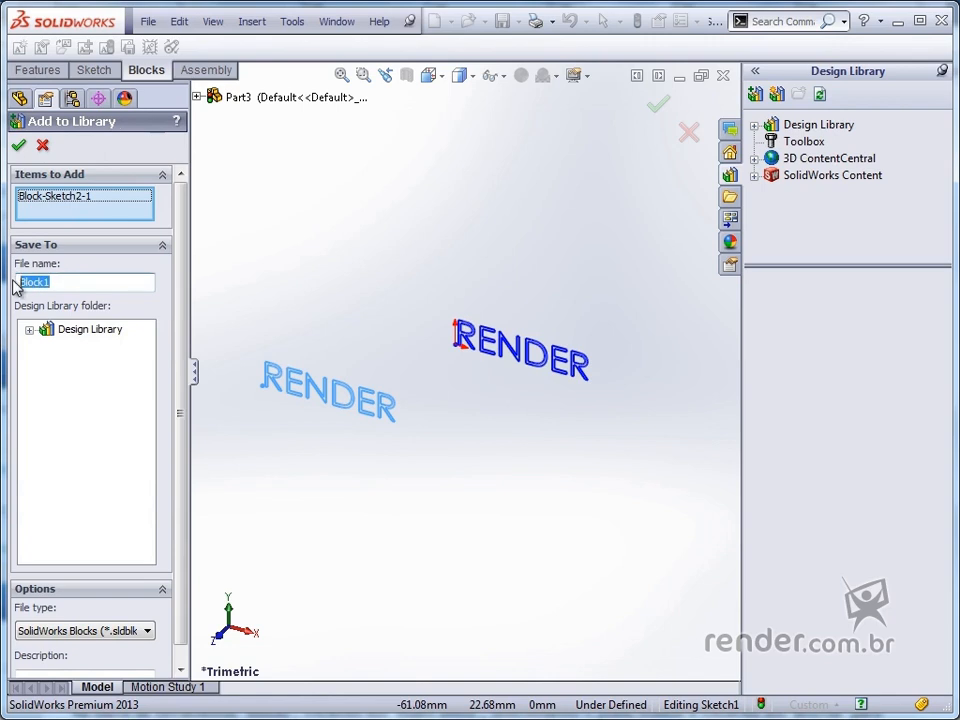
{"action": "type", "text": "Render"}
{"action": "left_click", "coordinate": [90, 331]}
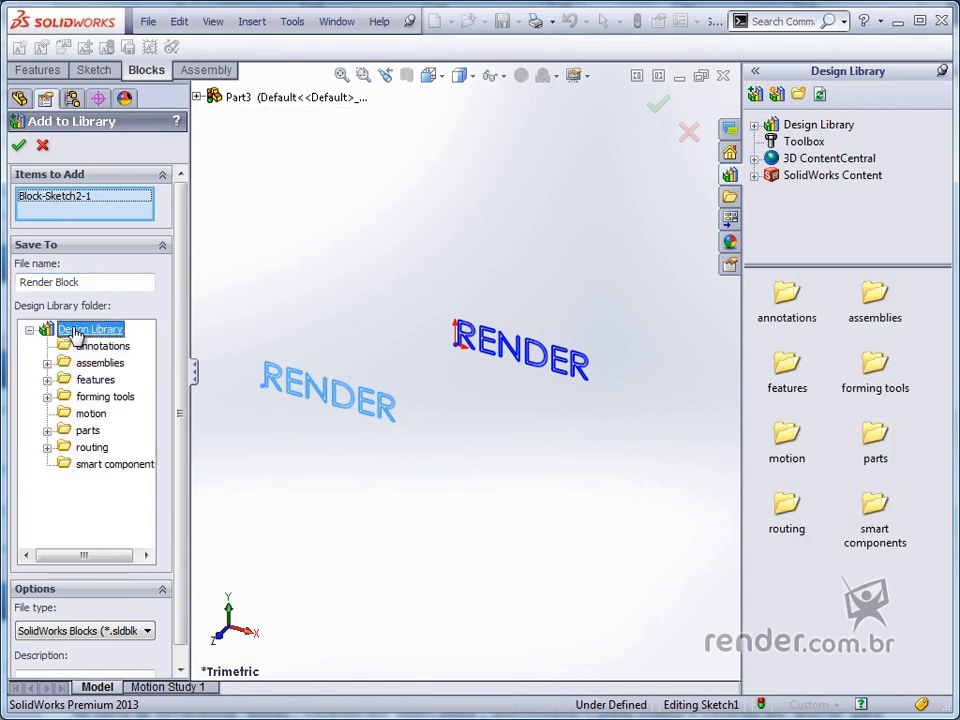
{"action": "left_click", "coordinate": [21, 146]}
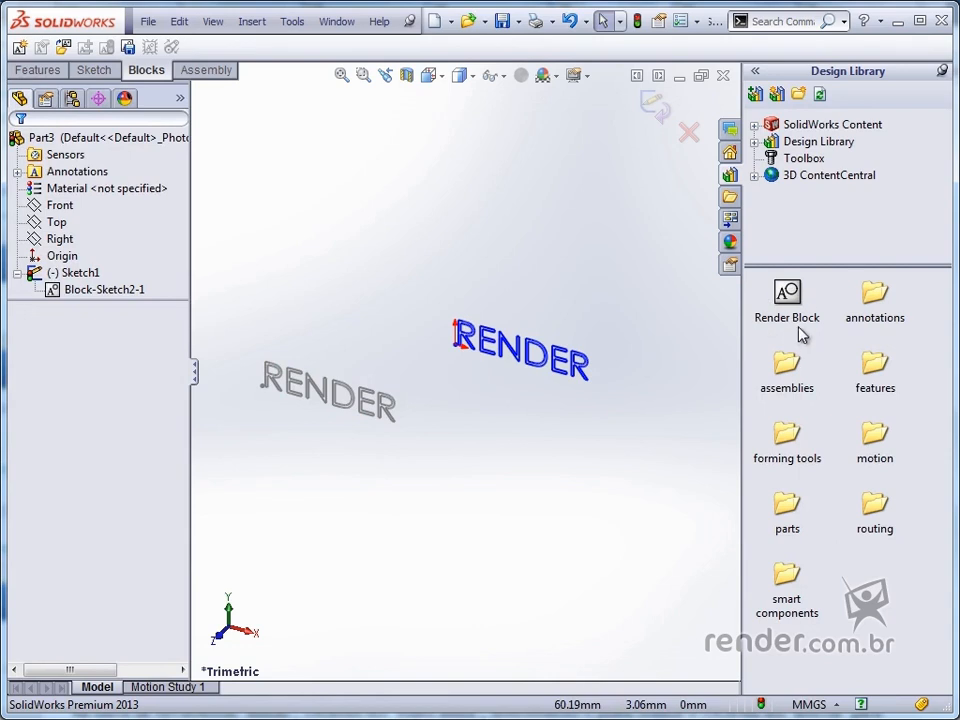
- Insert the Render Block from the Design Library above the original RENDER text, finish the insertion and fit the sketch in view
{"action": "left_click", "coordinate": [791, 297]}
{"action": "left_click_drag", "start_coordinate": [787, 293], "coordinate": [434, 224]}
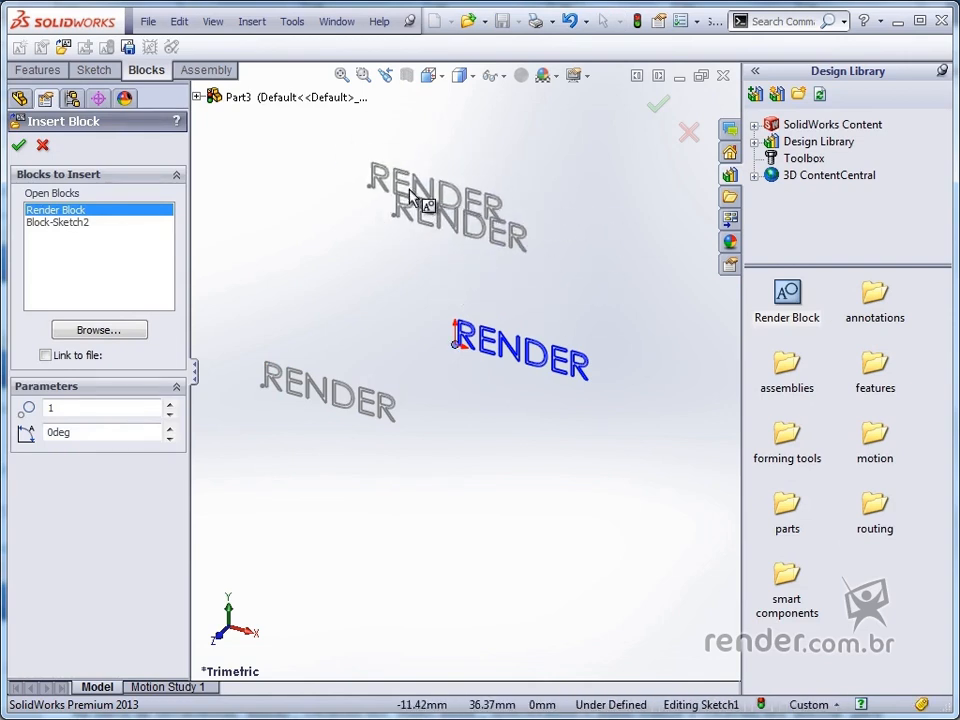
{"action": "left_click", "coordinate": [657, 107]}
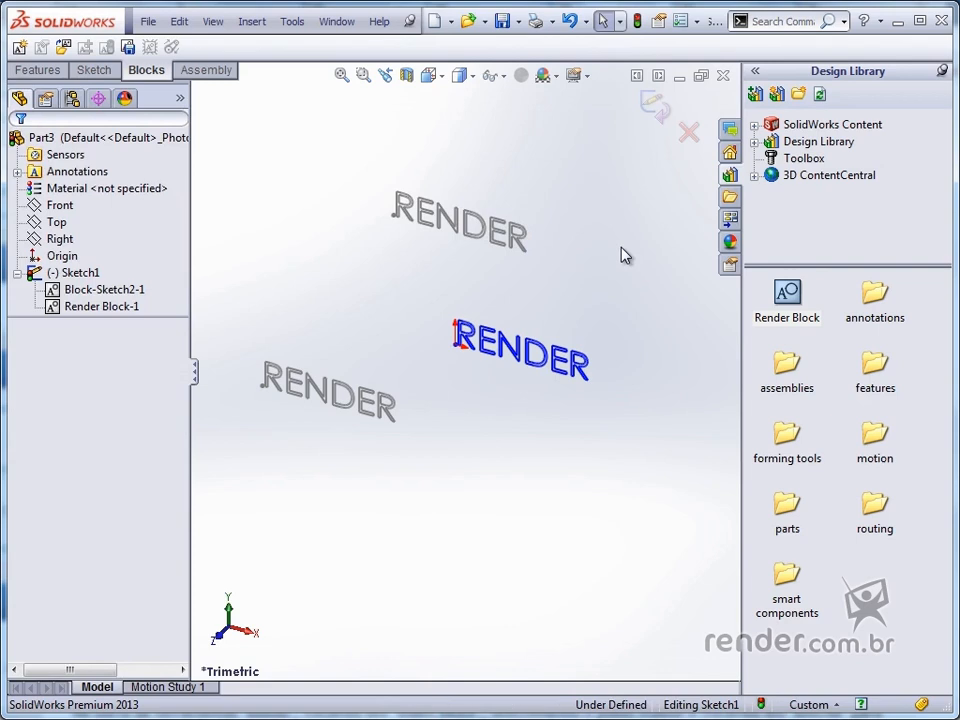
{"action": "key", "text": "f"}
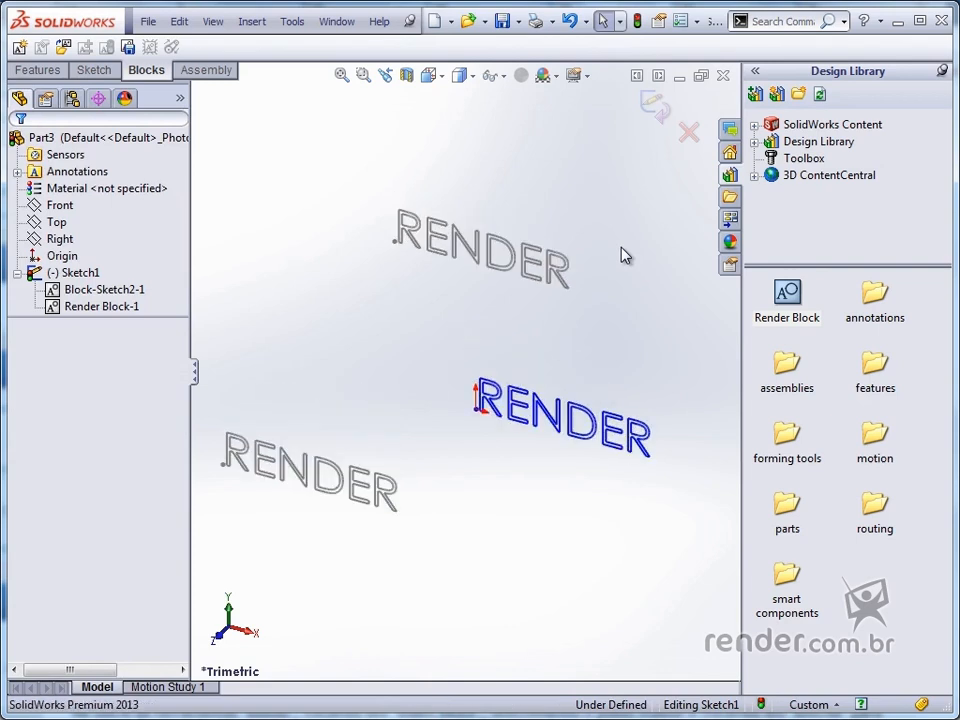